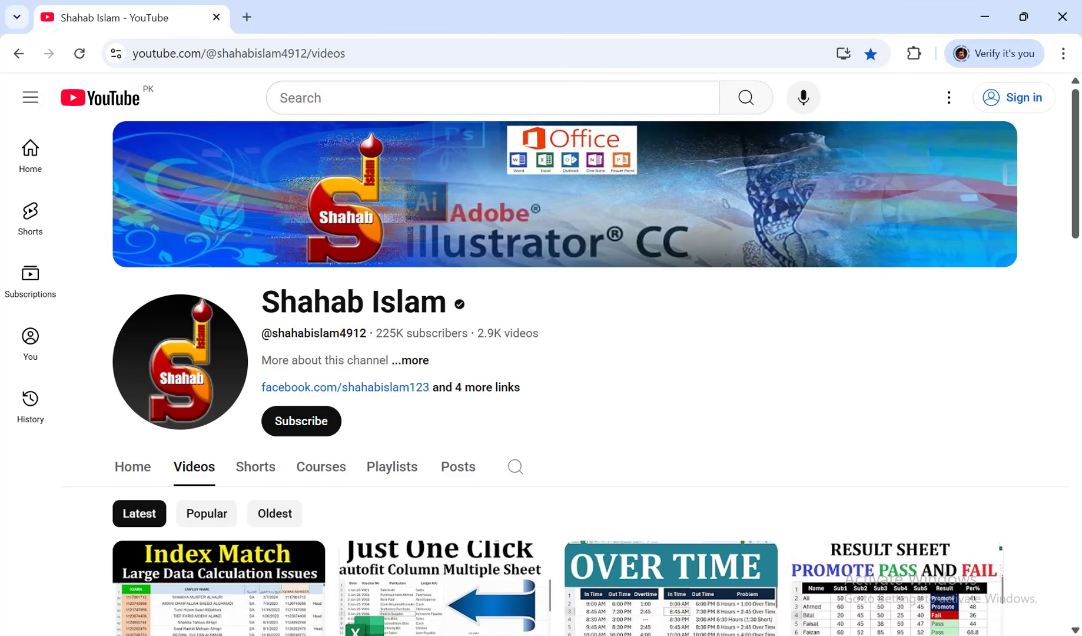
Step: Switch to the arth workbook in Excel and delete the three individual customer sheets after Customer_Template
mouse_move(766, 635)
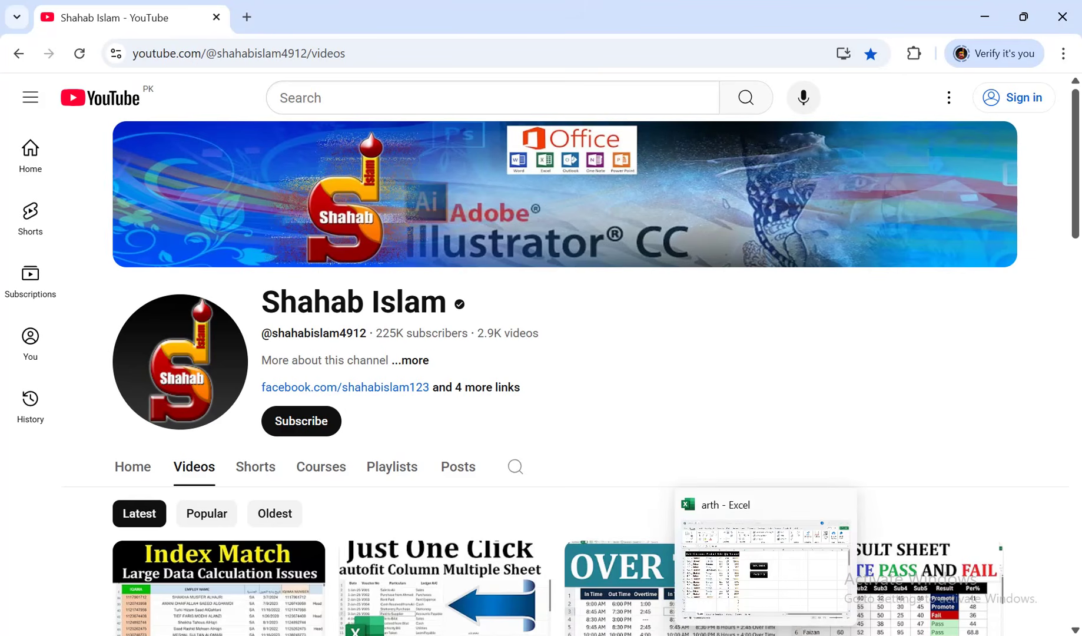
click(765, 568)
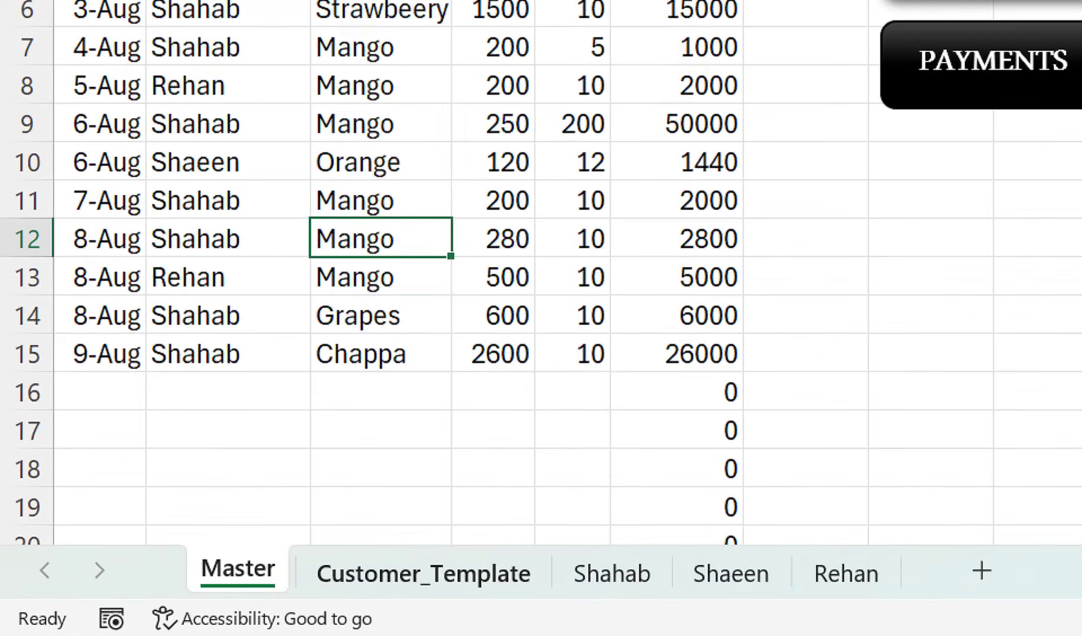
click(424, 573)
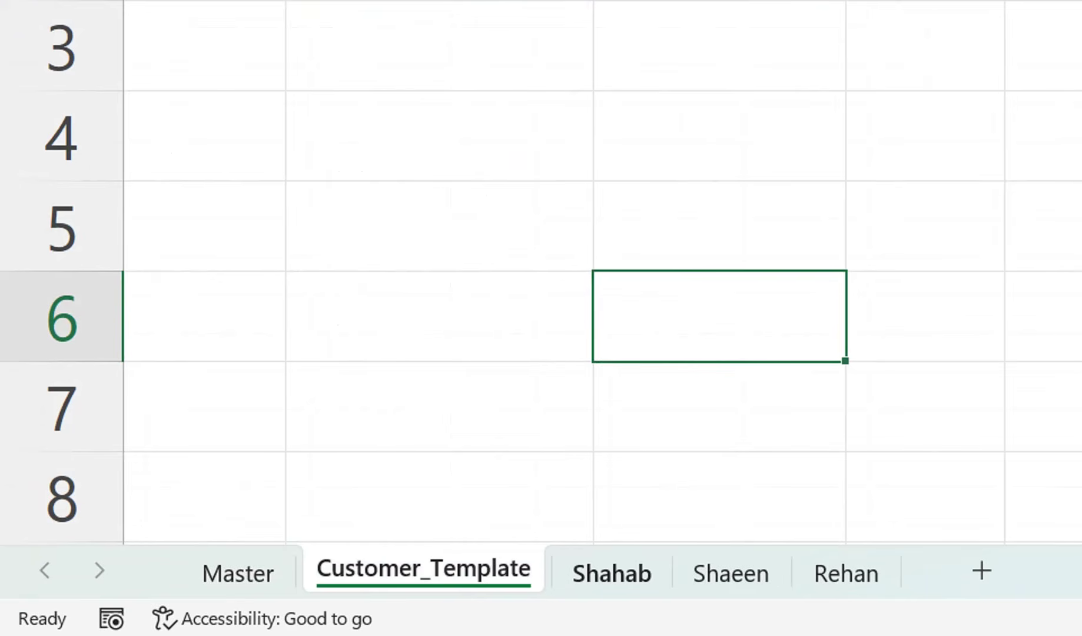
click(612, 571)
right_click(846, 573)
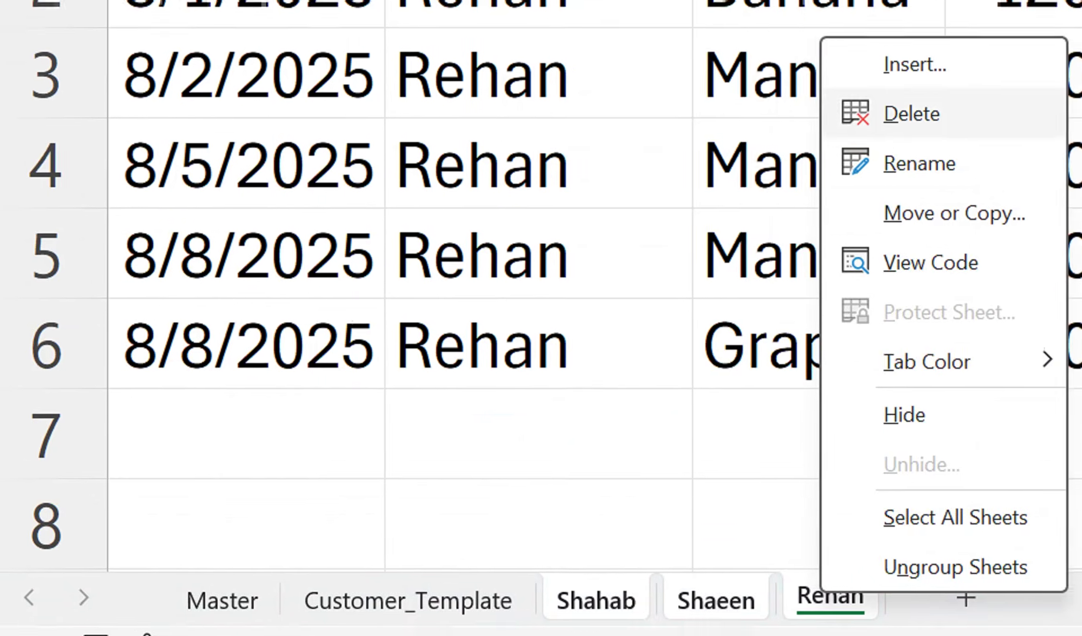
click(927, 86)
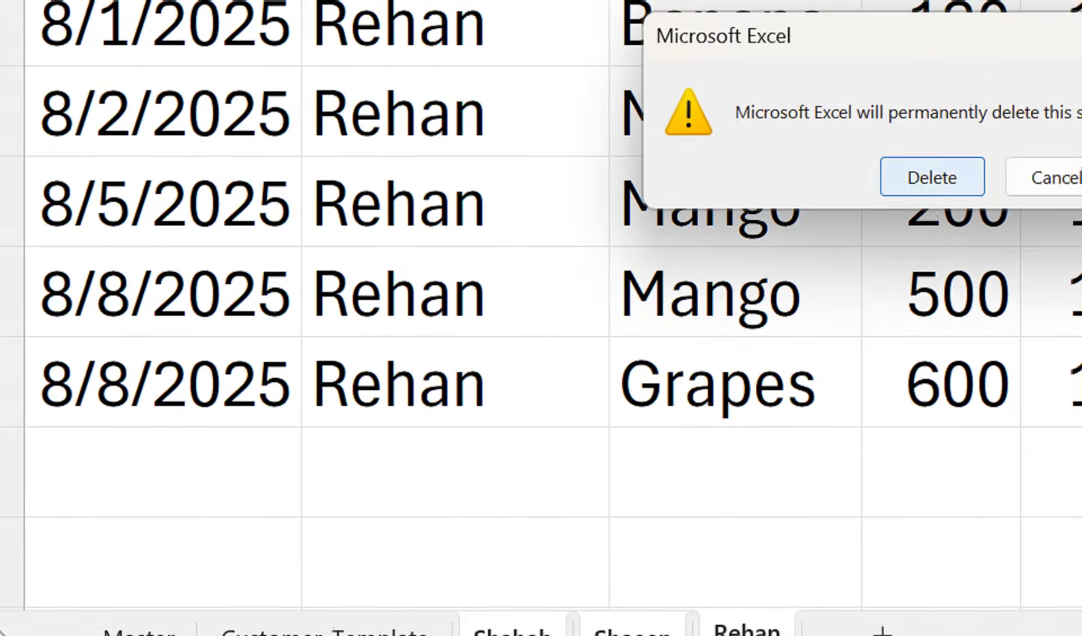
key(Return)
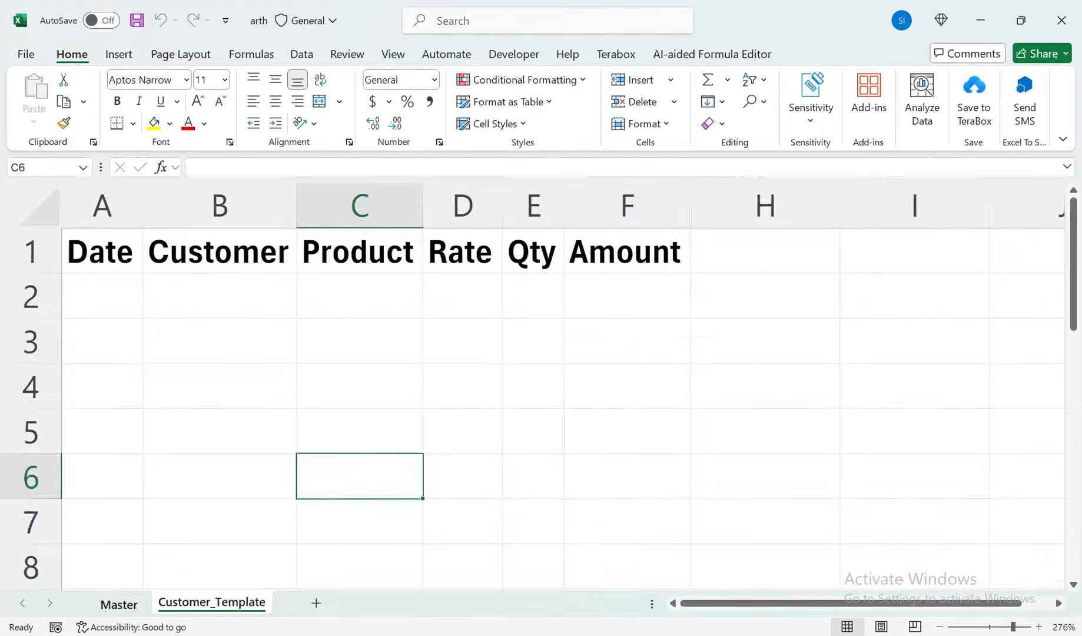
Step: Unhide the column between L and N on the Master sheet
click(215, 573)
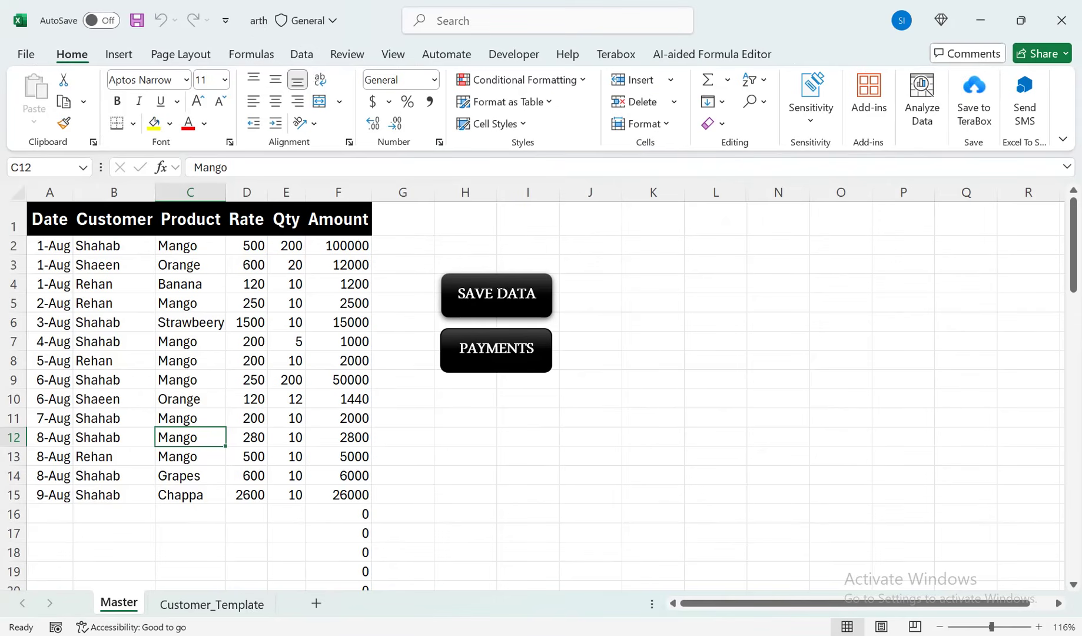
click(114, 246)
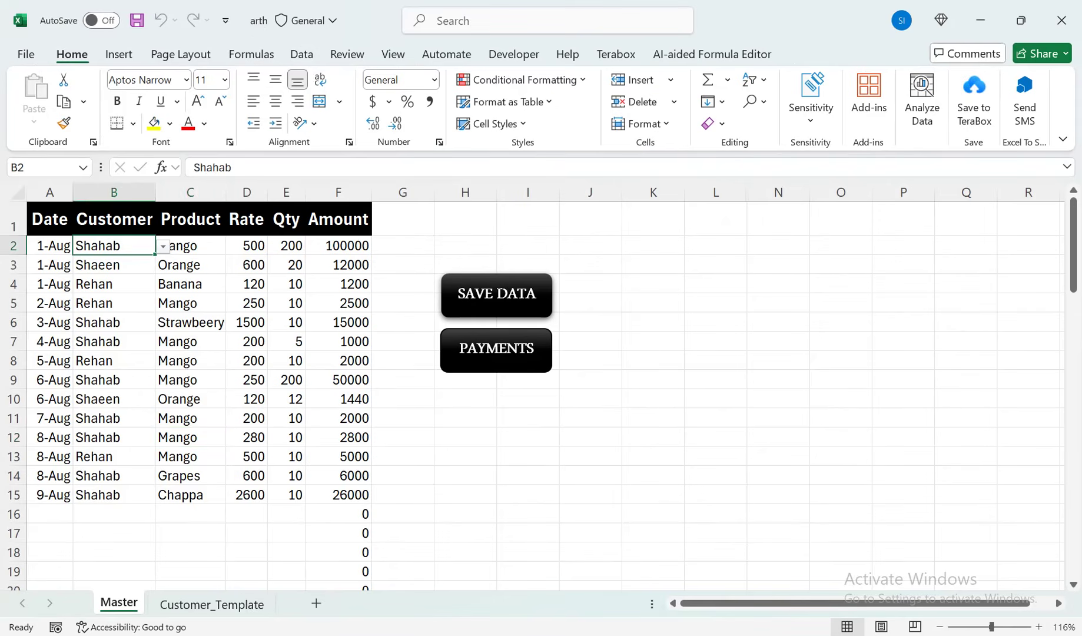
click(715, 192)
drag(715, 192, 771, 192)
right_click(771, 192)
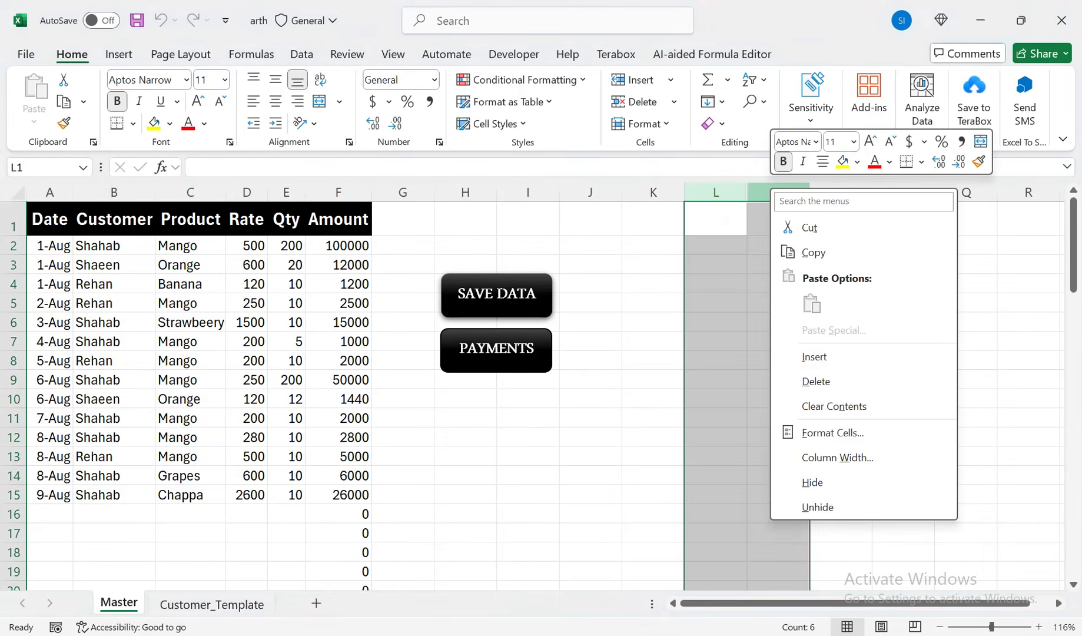
click(810, 507)
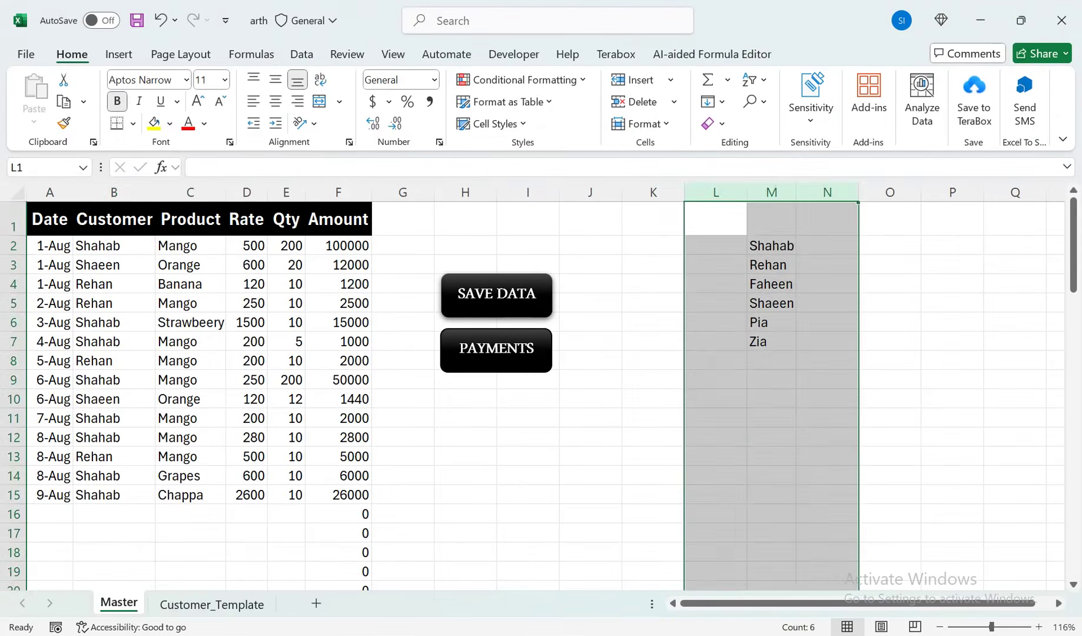
Step: Check the customer drop-down in B2 and hide column M again
click(114, 245)
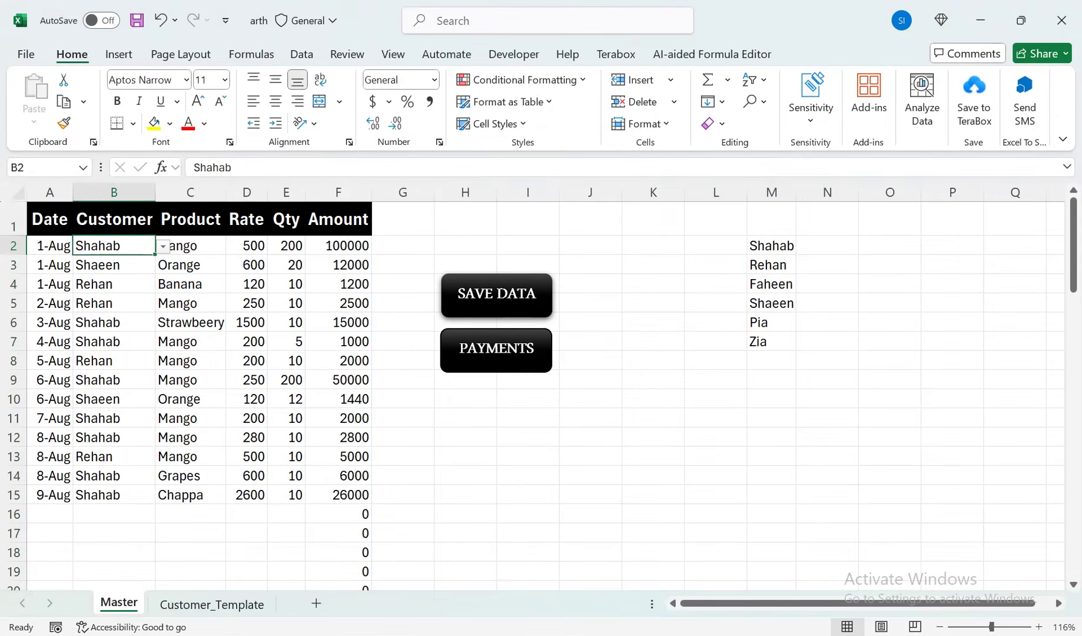
key(alt+Down)
click(190, 219)
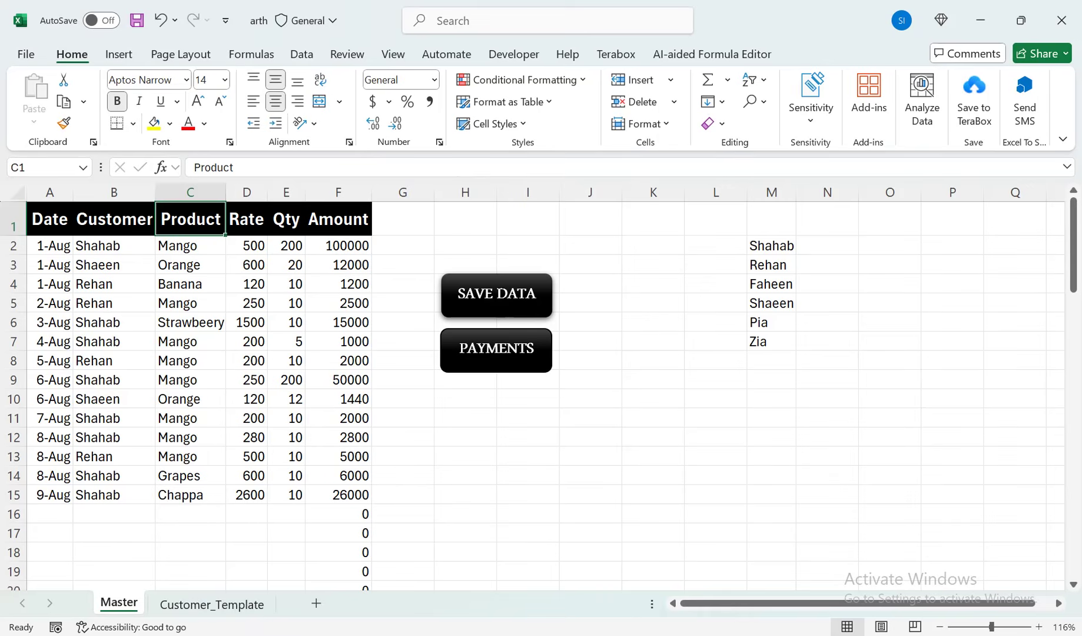
right_click(770, 192)
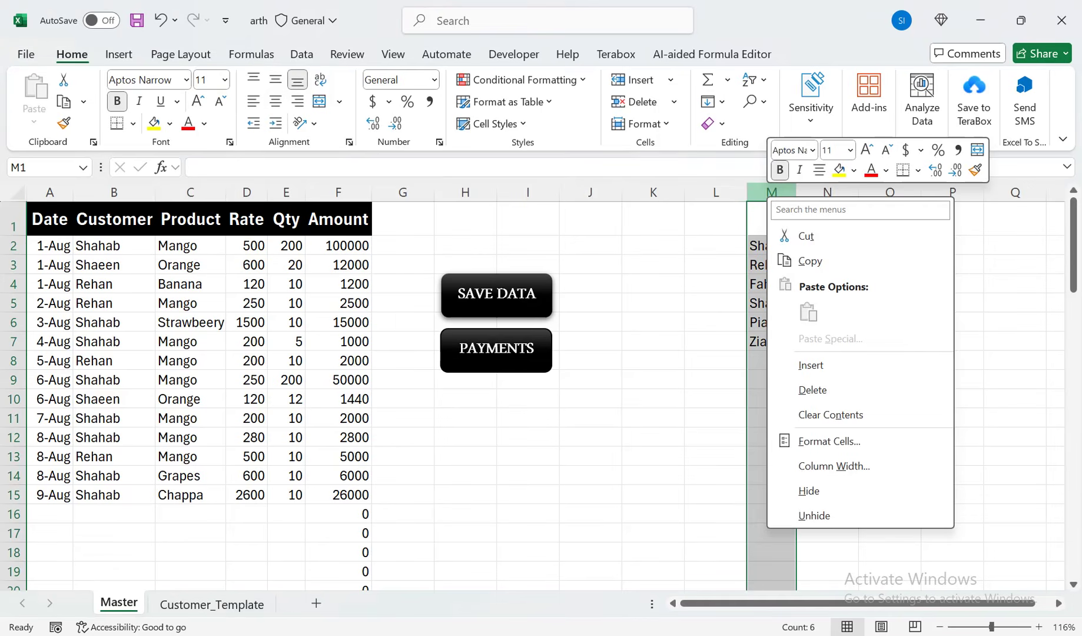
click(808, 490)
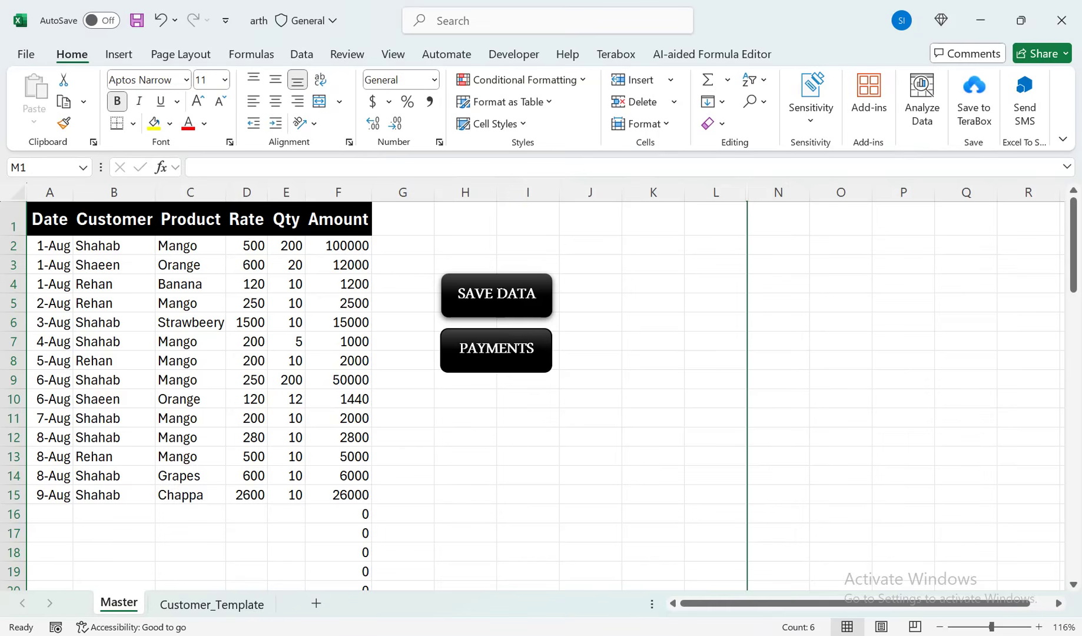
Step: Review the headings on Customer_Template and run the SAVE DATA macro on the Master sheet to generate the customer sheets
click(211, 604)
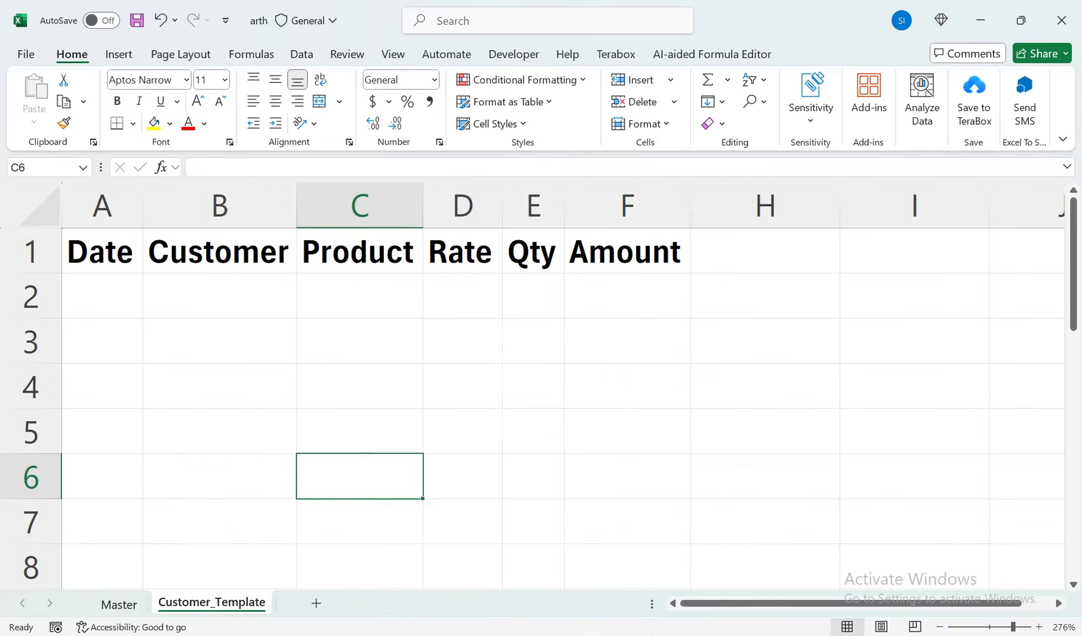
click(101, 251)
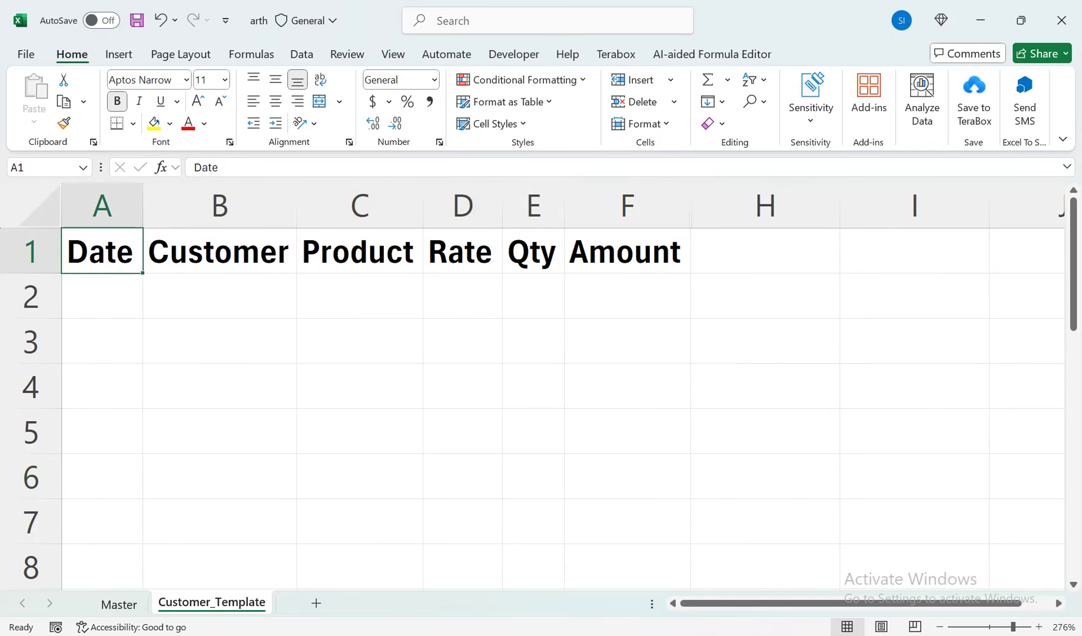
click(119, 603)
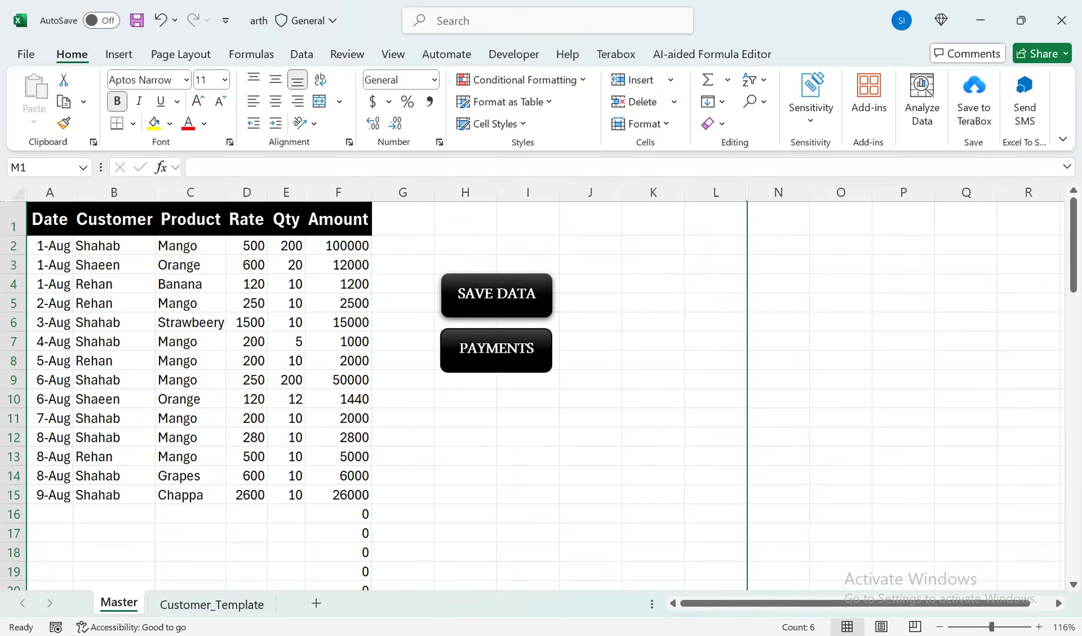
click(497, 295)
click(641, 387)
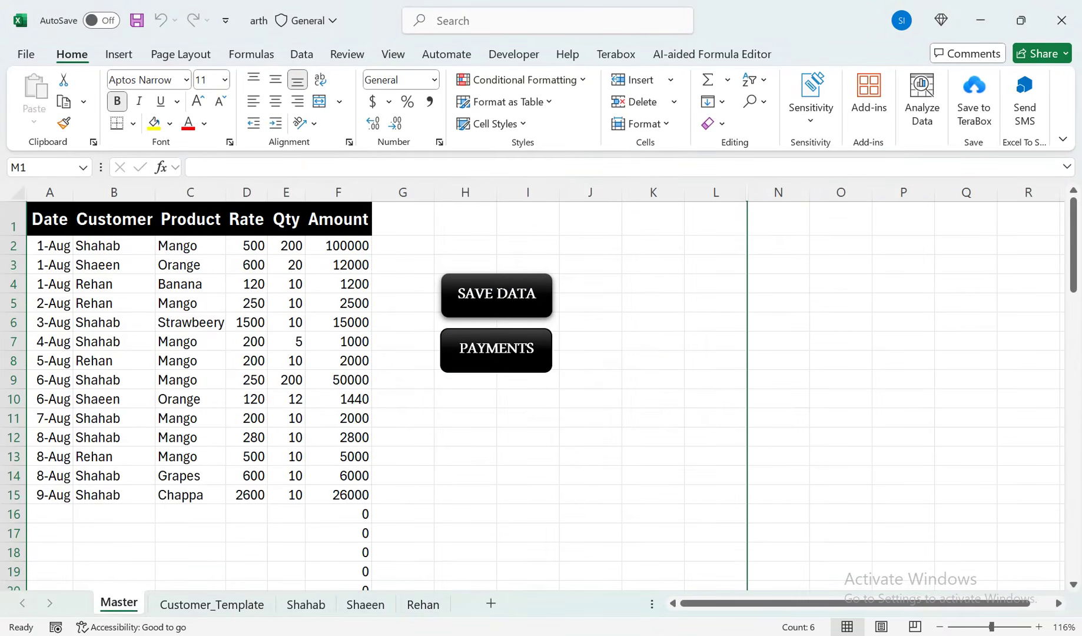
Step: Compare the customer entries on the Master sheet with the records on the first generated customer sheet
click(338, 418)
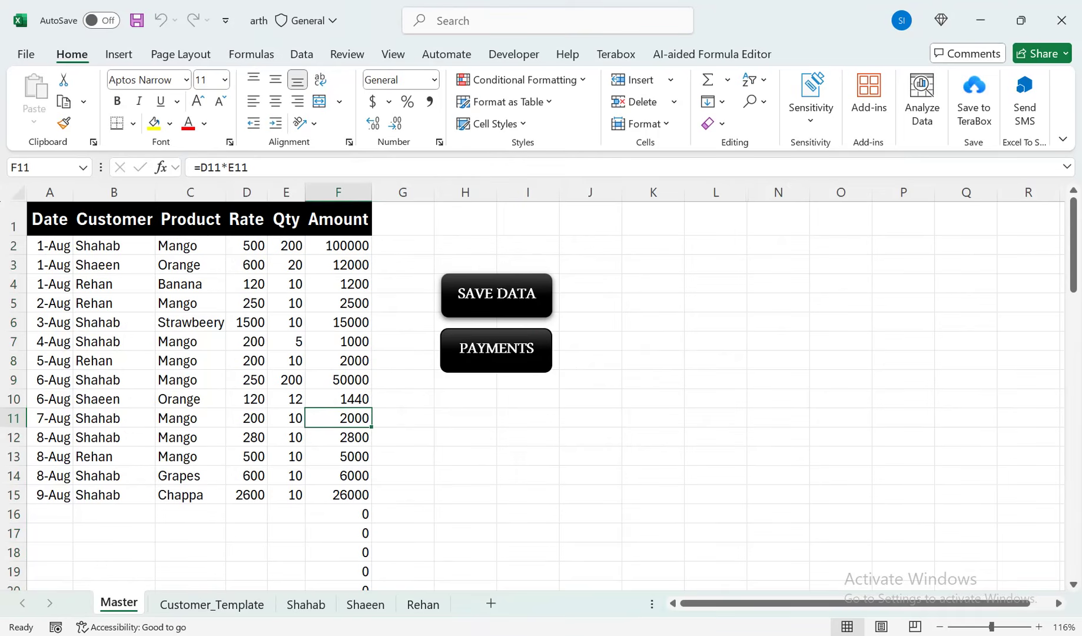
click(113, 245)
click(114, 264)
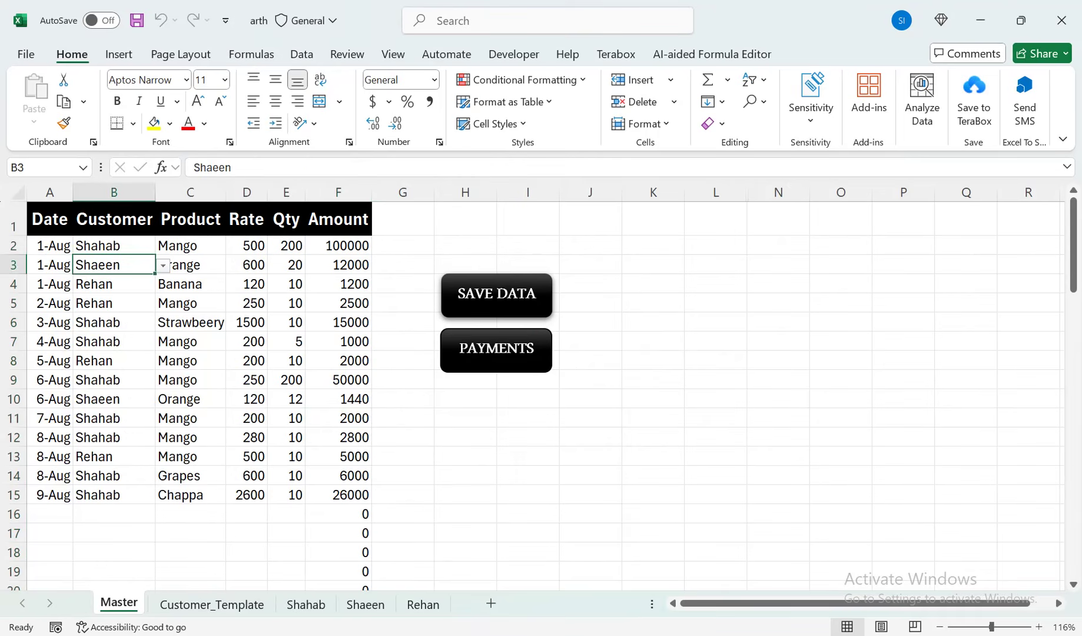
click(114, 284)
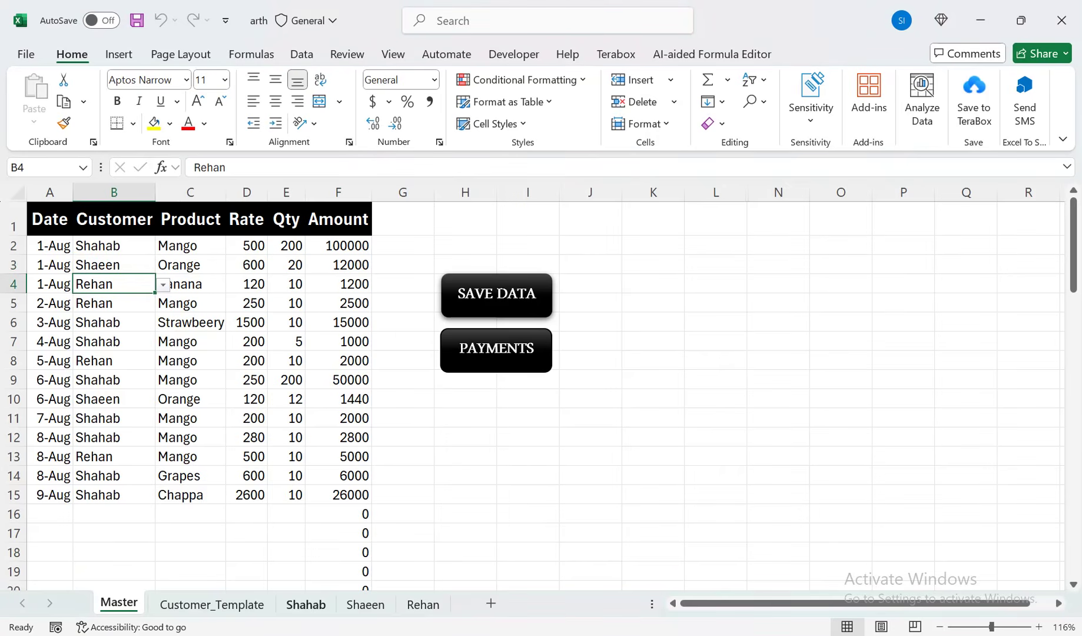
drag(114, 246, 113, 265)
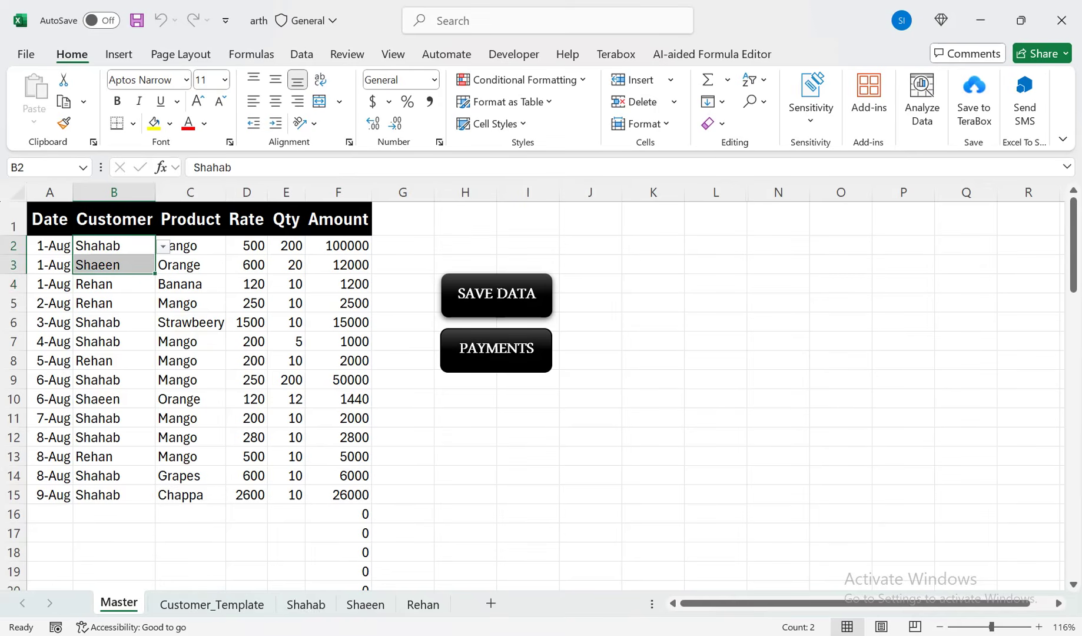
click(305, 604)
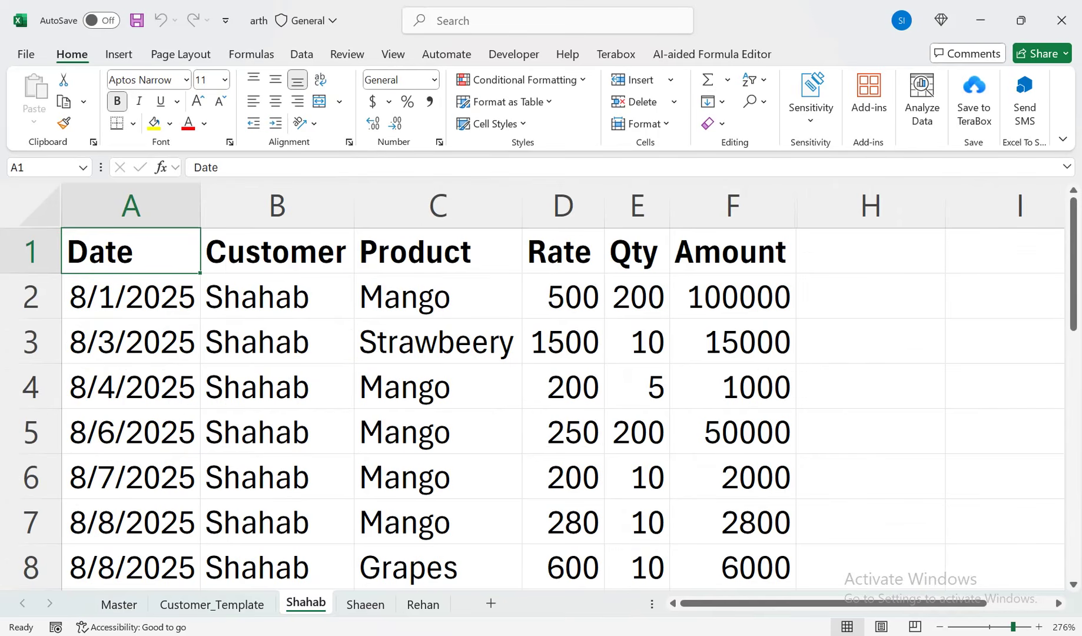
drag(1012, 626, 999, 626)
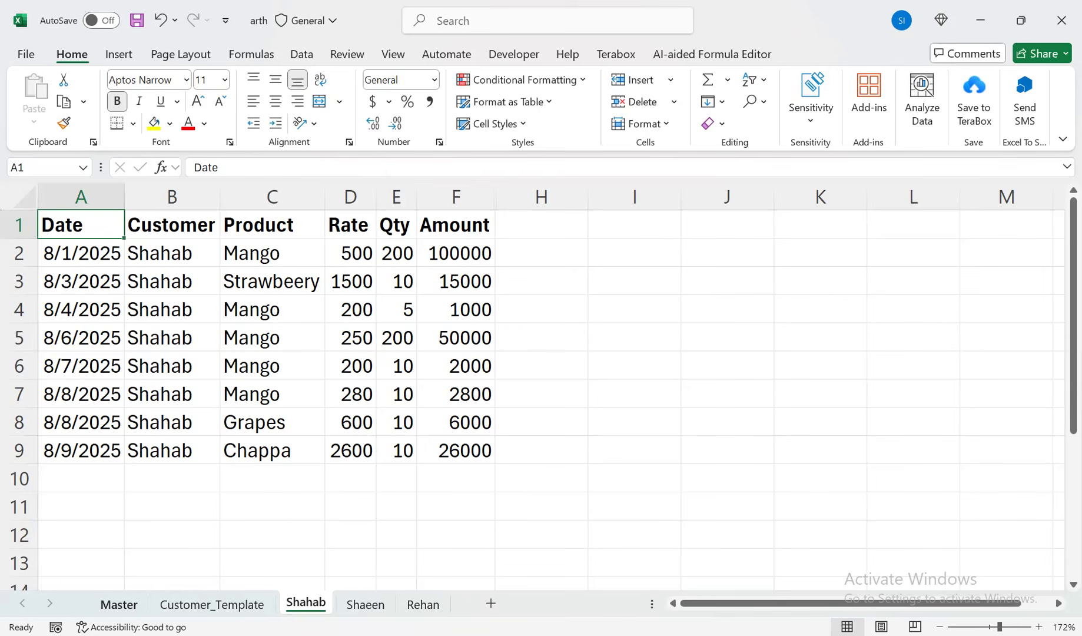
Step: Extend the date series on the Master sheet into A16 to add 10-Aug
click(119, 604)
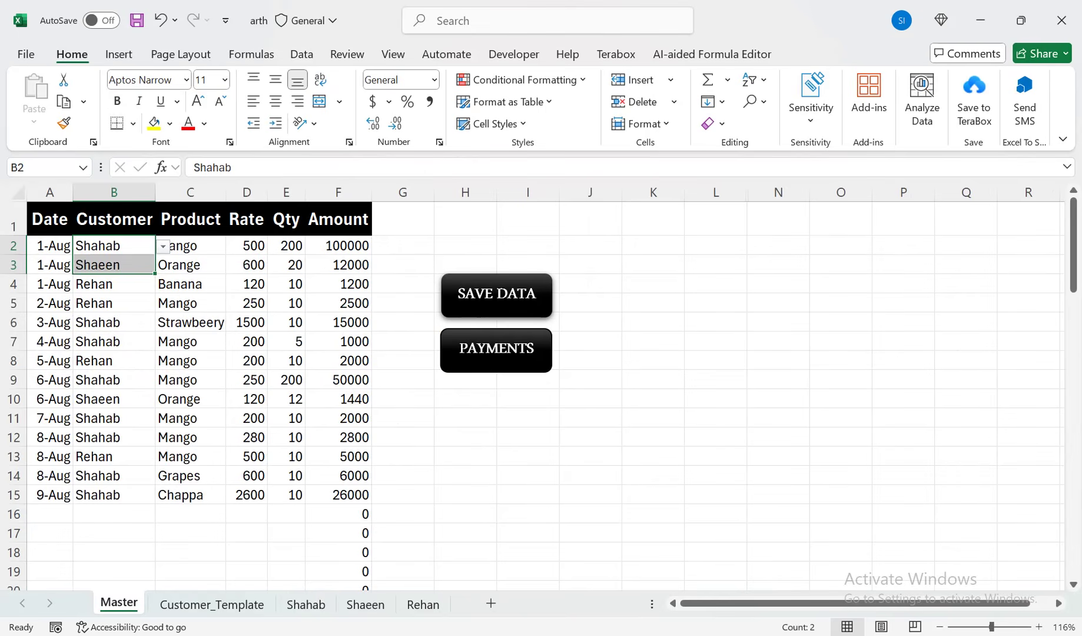
click(50, 513)
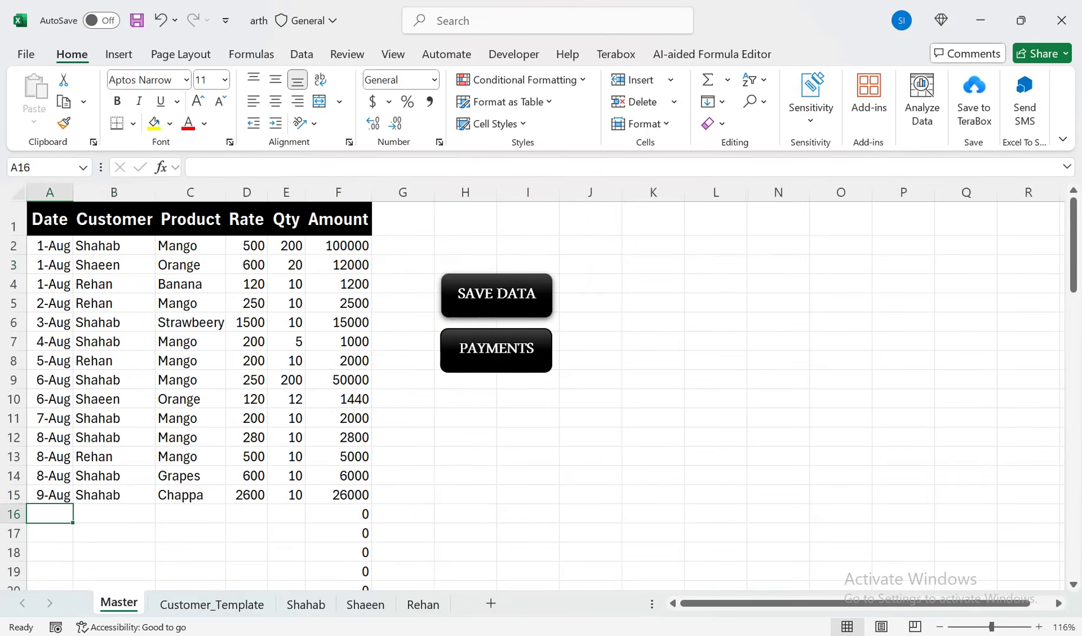
click(50, 495)
drag(73, 504, 71, 518)
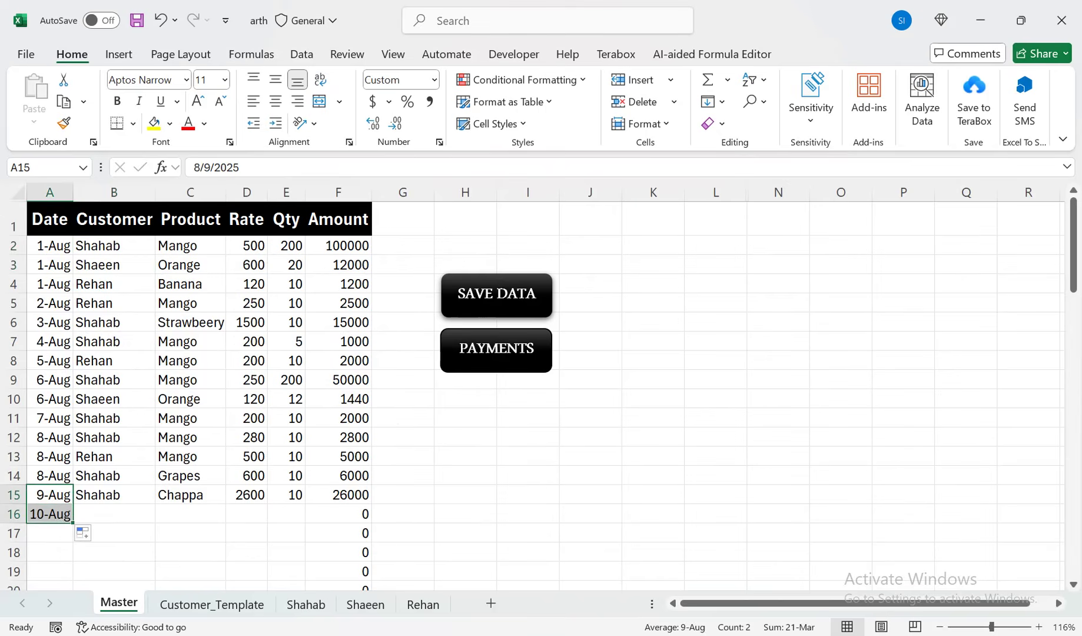
Step: Fill B16 with the same customer as row 15, keeping that customer in the cell's drop-down
key(Right)
key(Down)
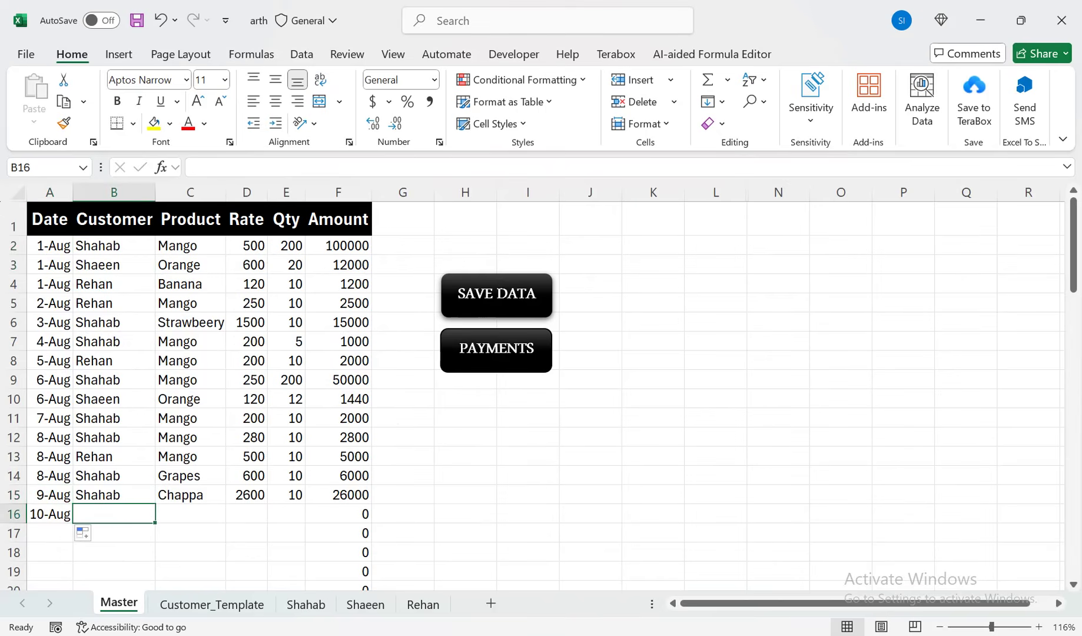
key(Up)
drag(155, 504, 156, 518)
key(Down)
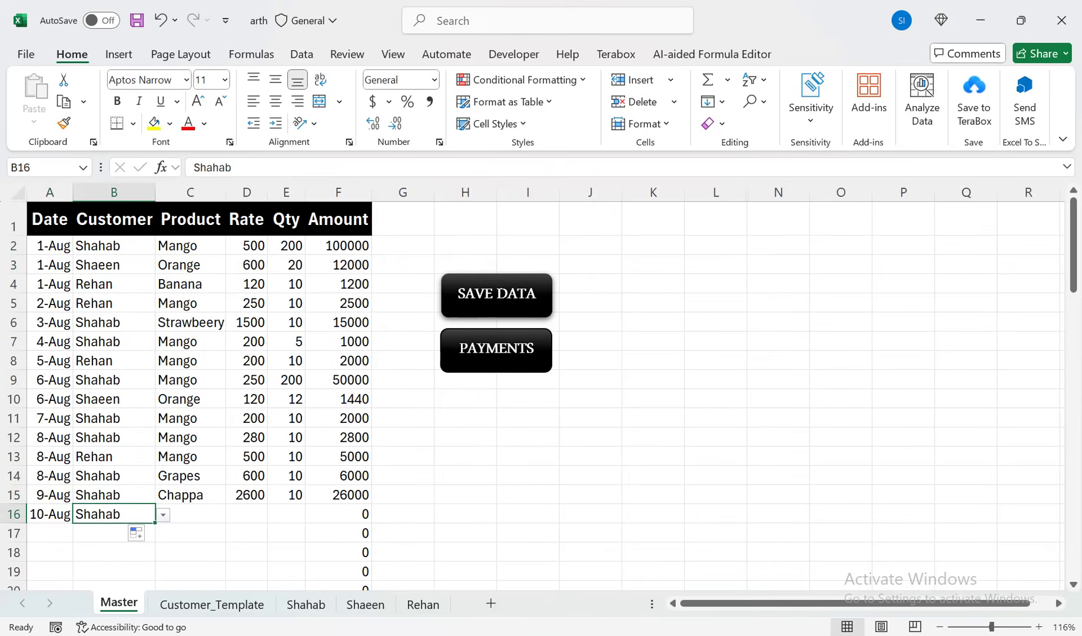
key(alt+Down)
key(Down)
key(Return)
key(Right)
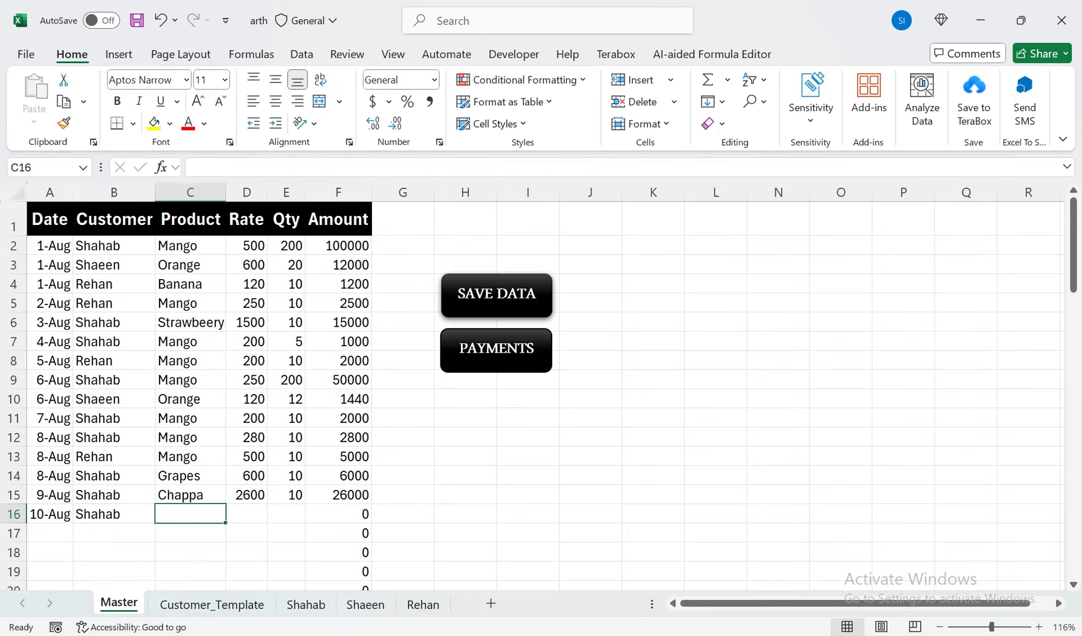
Step: Enter the product MAngo, rate 500 and quantity 10 in row 16 of the Master sheet
text(AB)
key(BackSpace)
key(BackSpace)
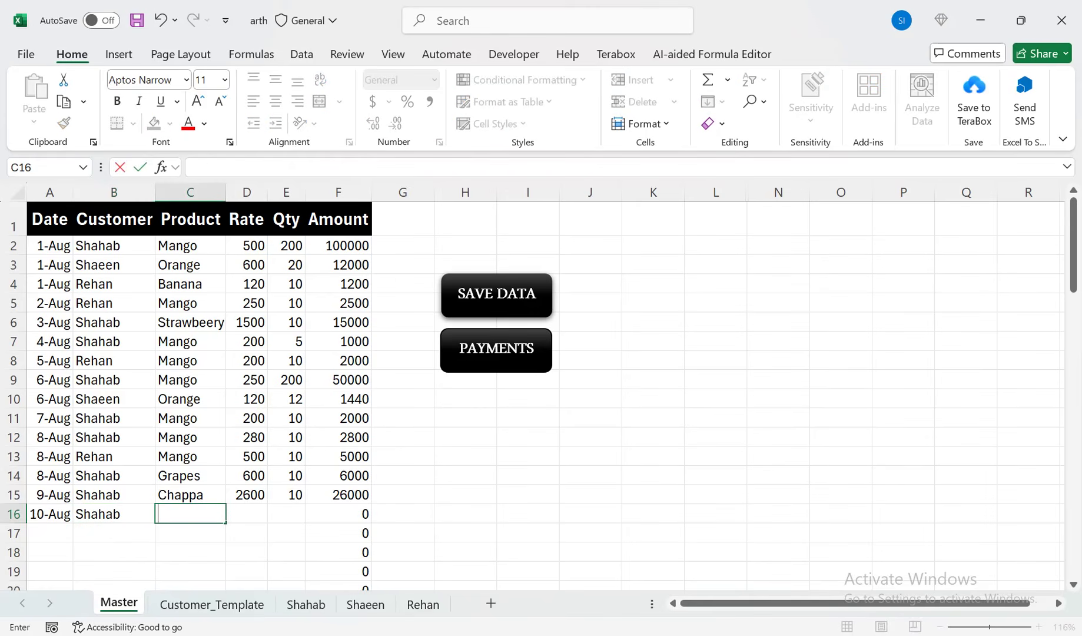
text(MA)
key(Tab)
text(500)
key(Tab)
text(10)
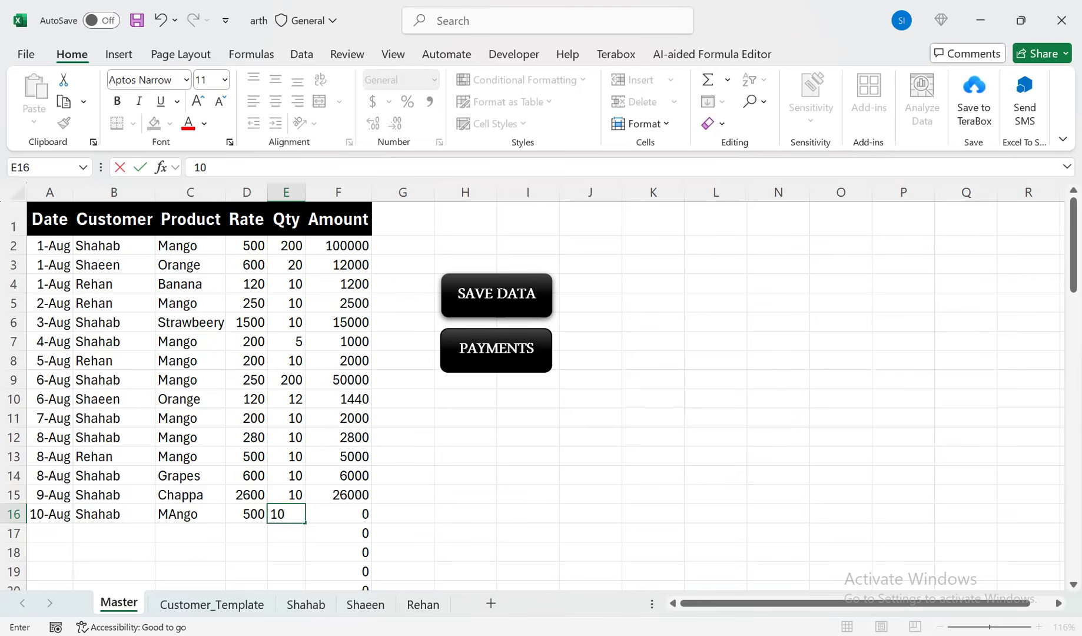
key(Return)
Step: Correct the product in C16 of the Master sheet to Mango
key(Up)
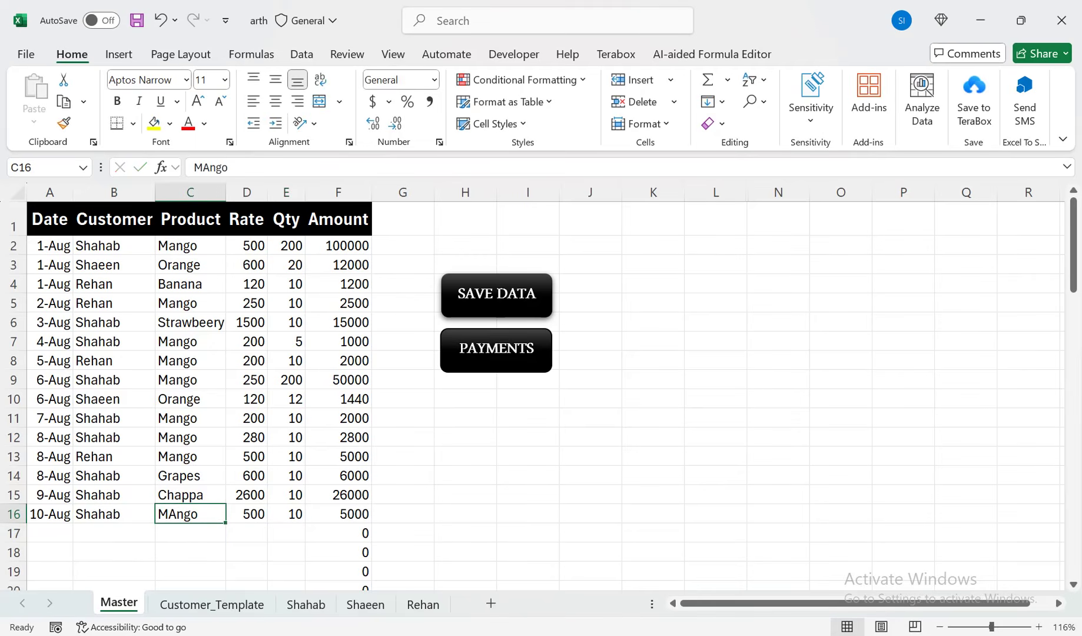
key(F2)
key(Tab)
key(shift+Tab)
key(Return)
key(Up)
key(Down)
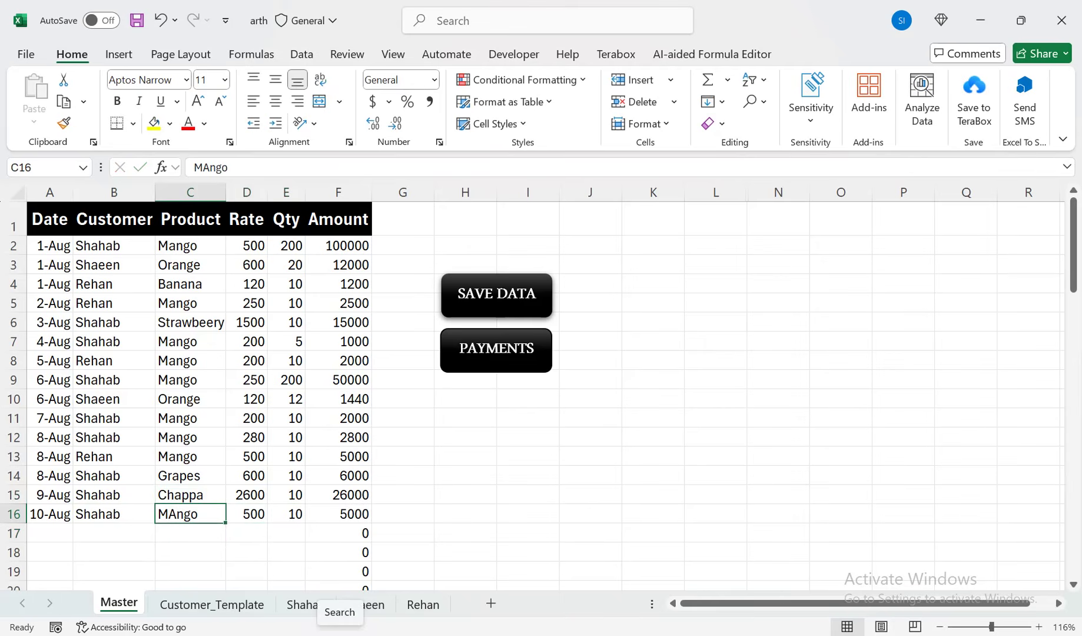
text(Man)
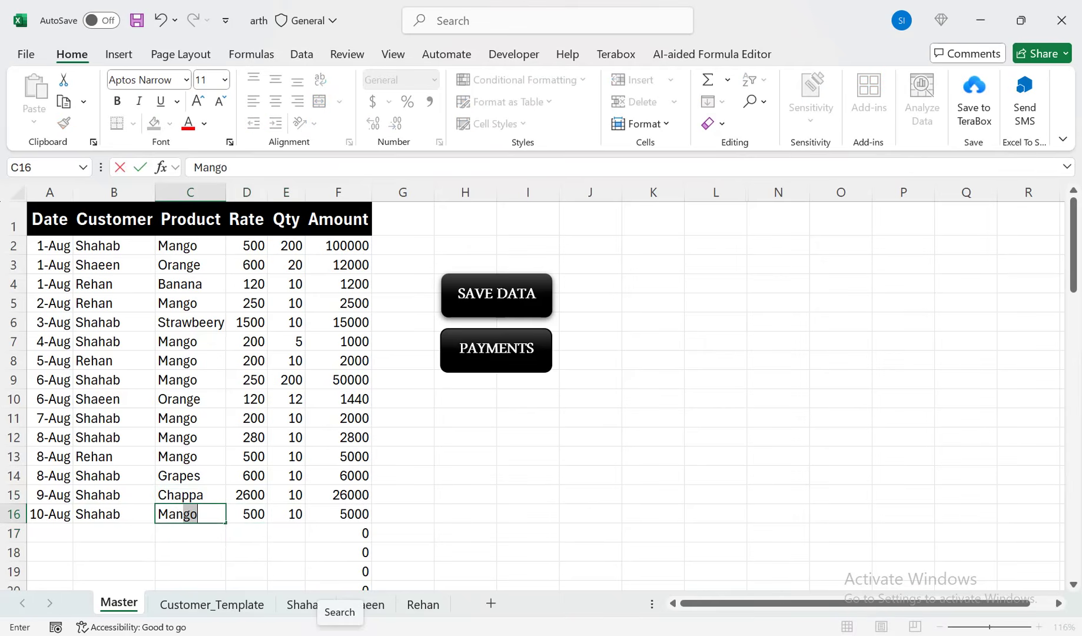
key(Tab)
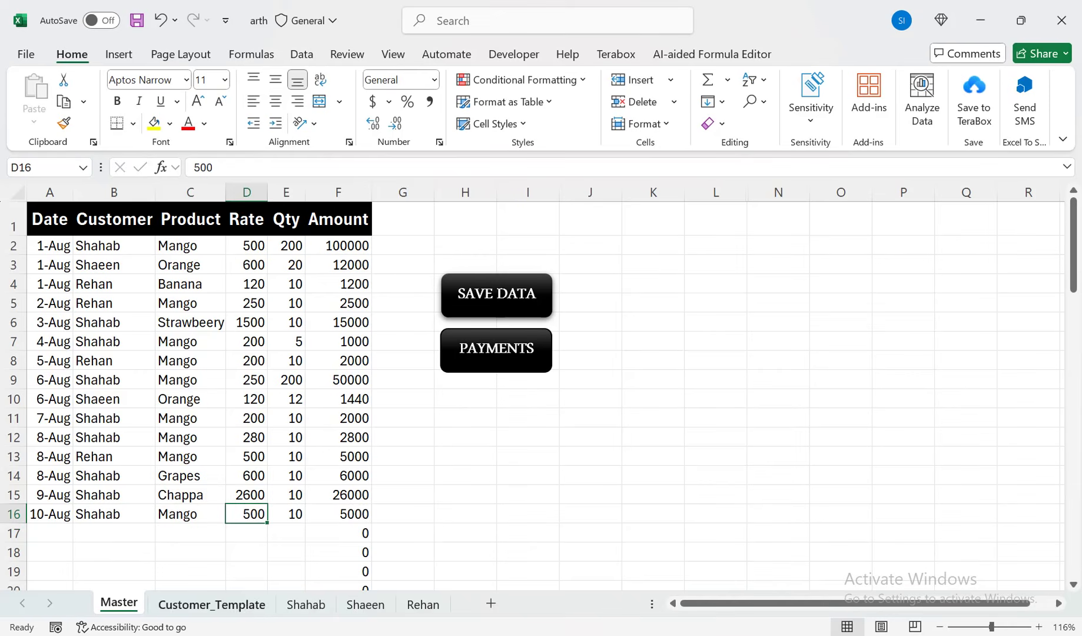
Step: Examine the last record and the first empty row on the first customer's sheet
click(303, 604)
click(172, 451)
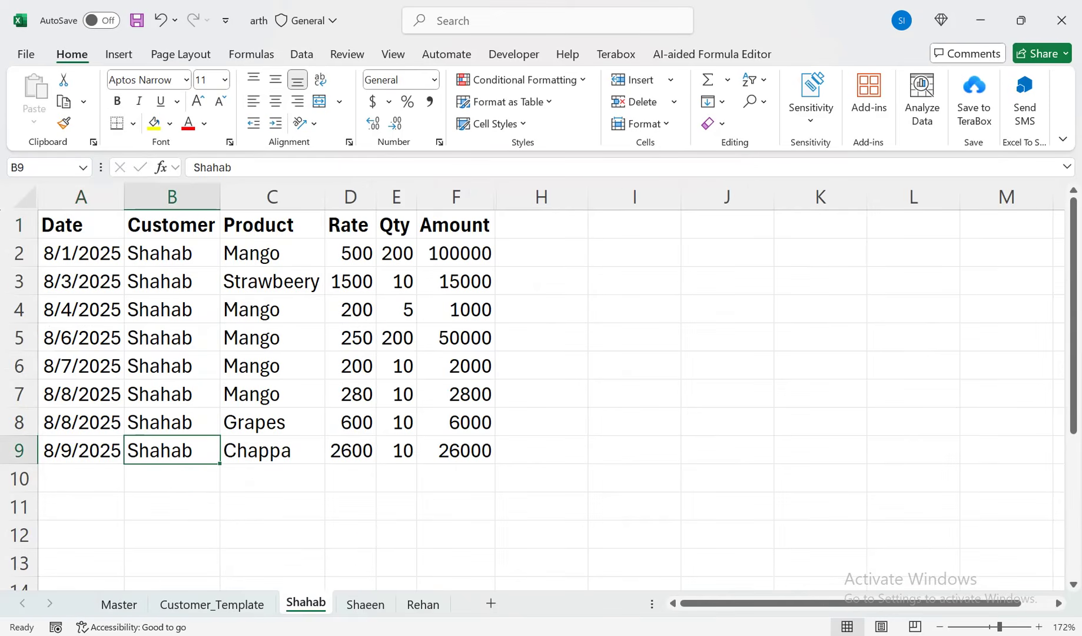
click(80, 478)
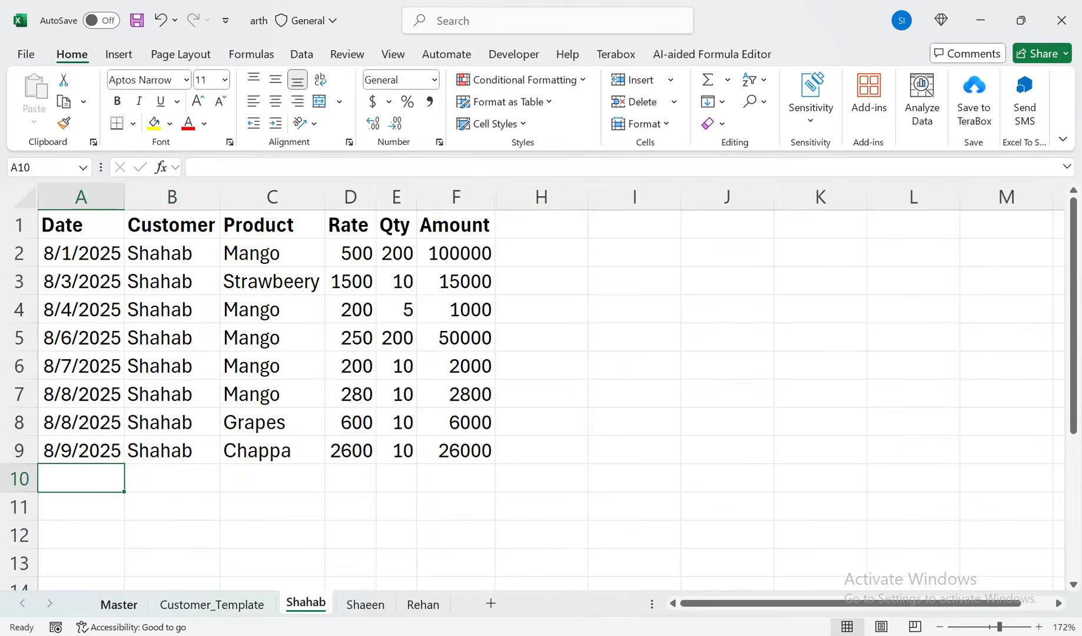
Step: Run the SAVE DATA macro from the Master sheet and check row 10 on the first customer's sheet
click(119, 604)
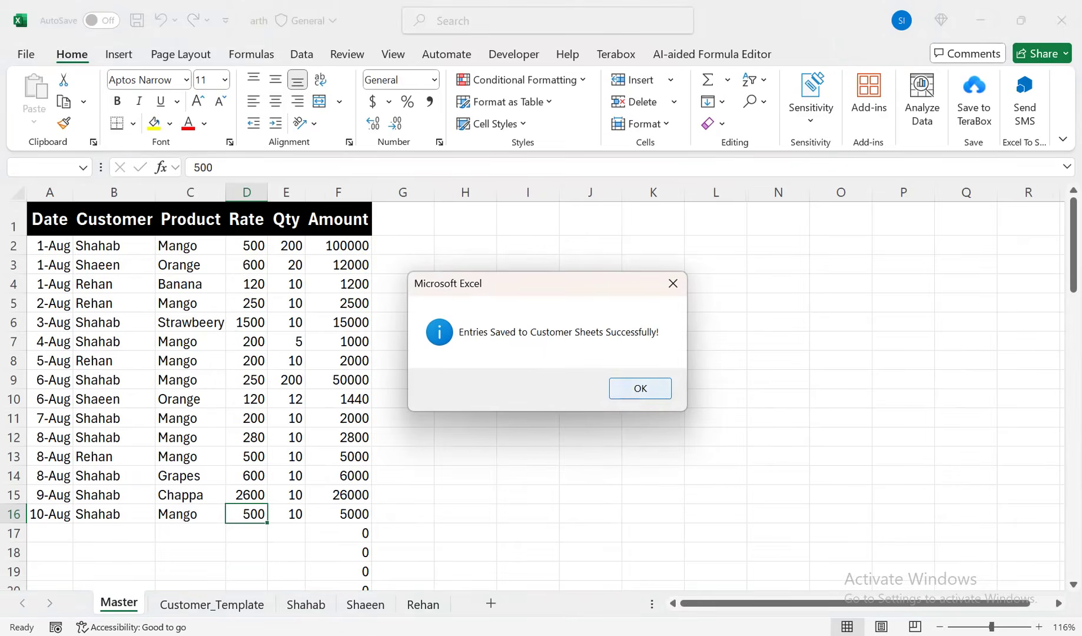
click(635, 387)
click(305, 604)
drag(87, 479, 467, 478)
click(467, 422)
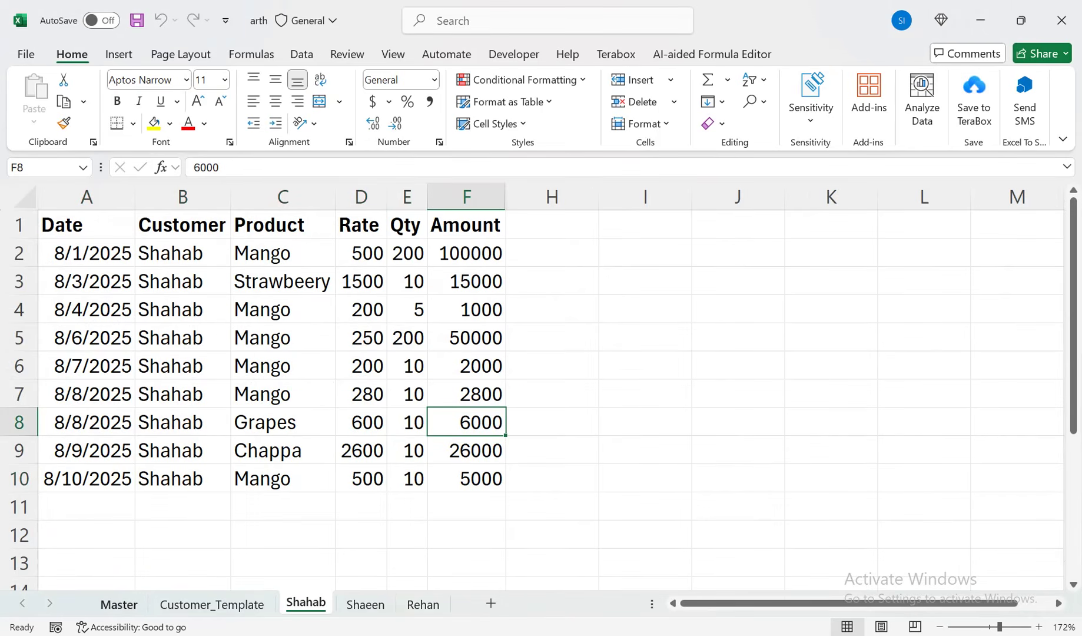
Step: Run the PAYMENTS macro from the Master sheet and record a payment of 150000 under the first customer's name
click(119, 604)
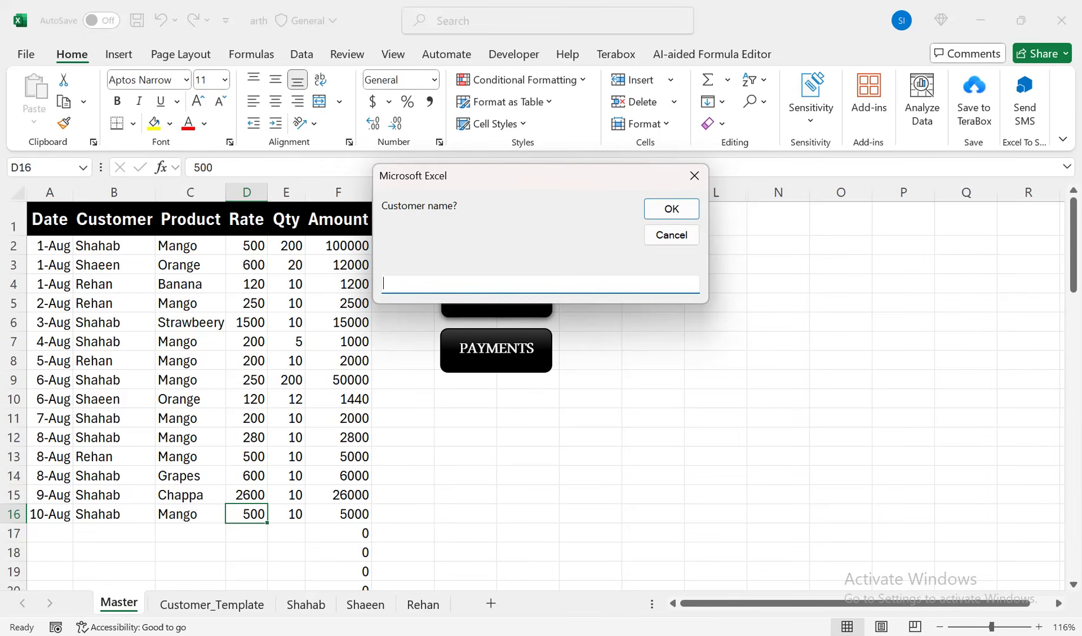
text(Shahab)
drag(530, 175, 500, 355)
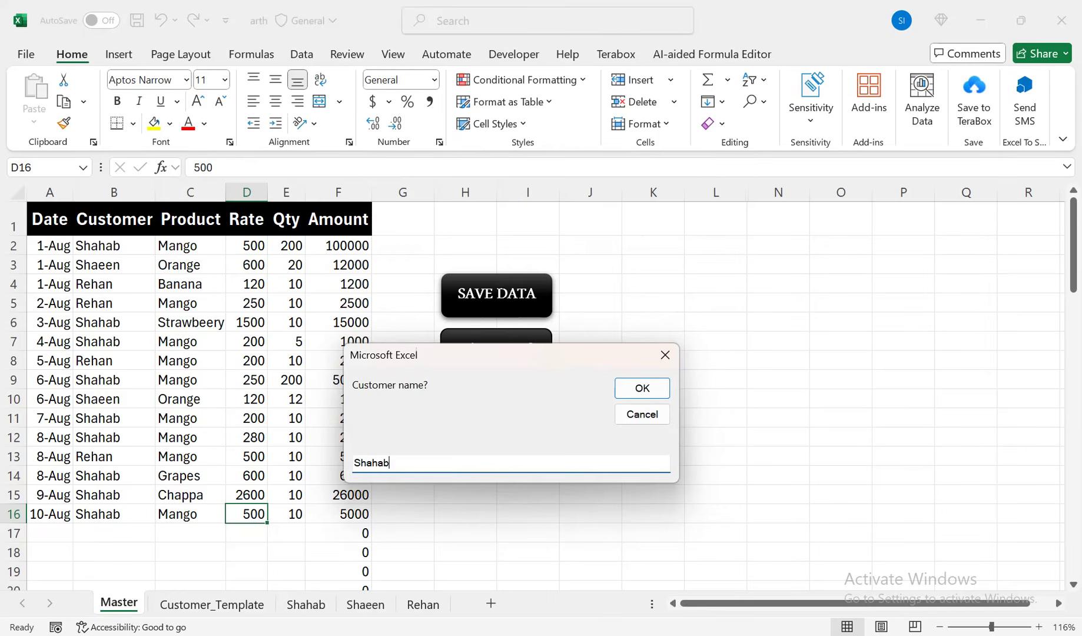
key(Return)
drag(530, 176, 470, 369)
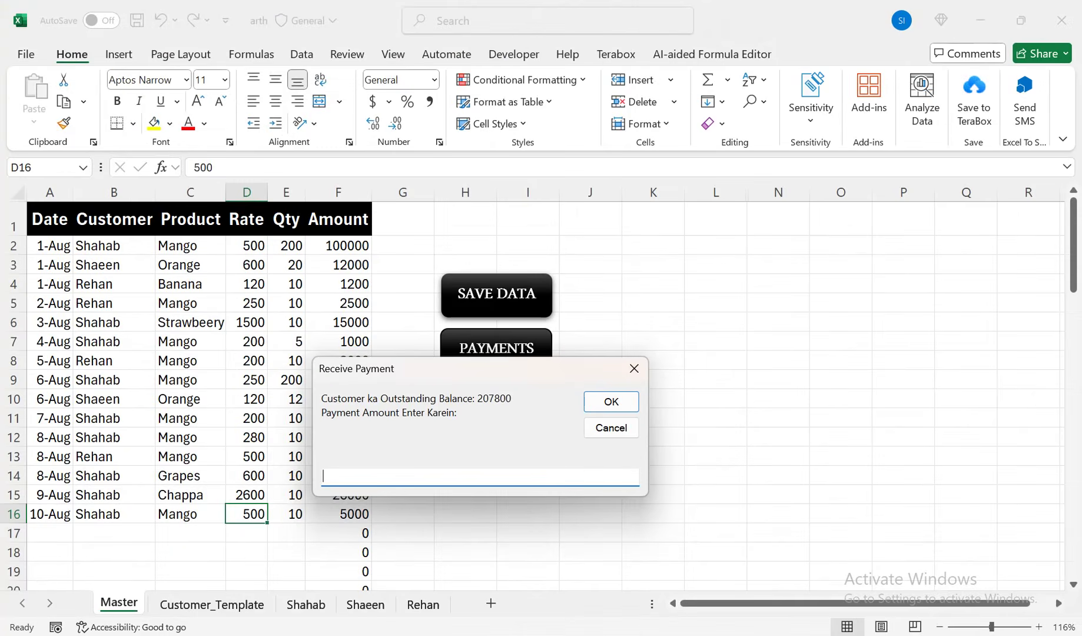
text(150000)
key(Return)
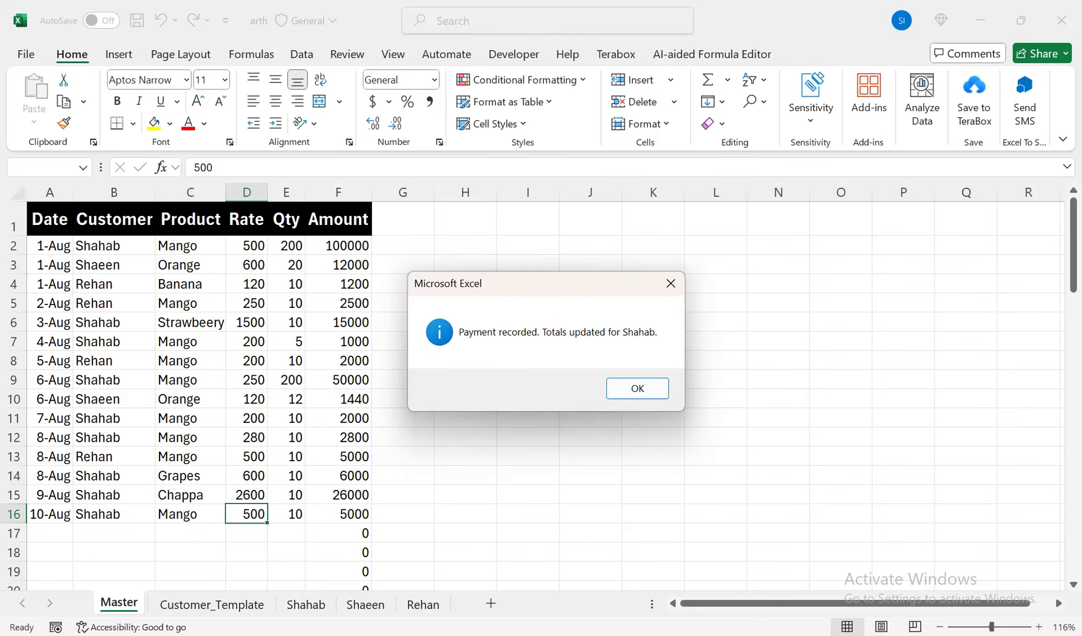
key(Return)
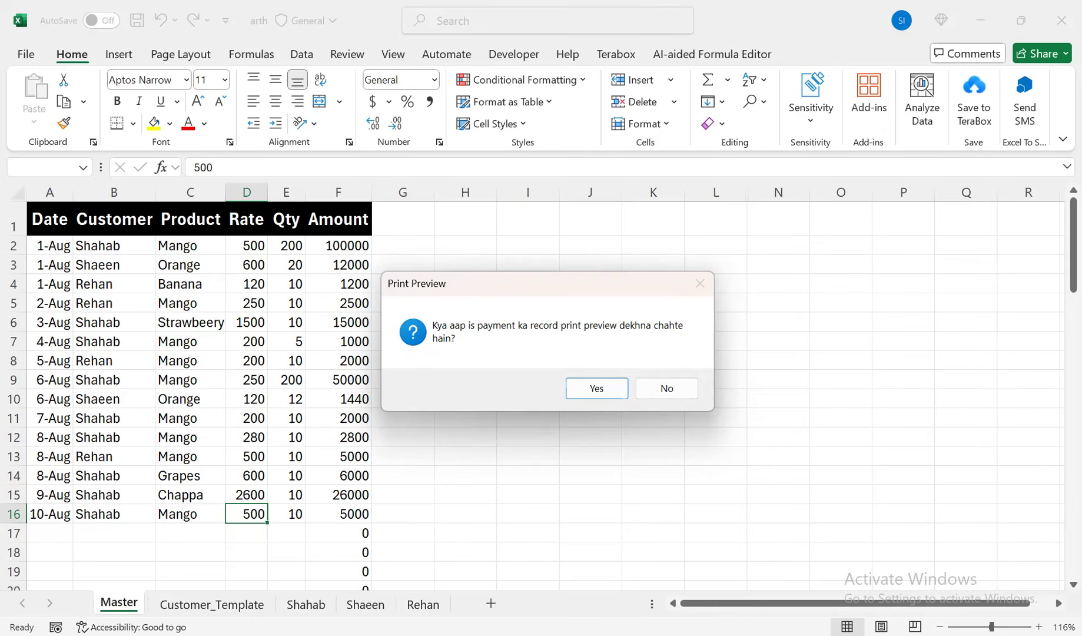
Step: View the print preview of the payment record, close it and decline printing
click(596, 388)
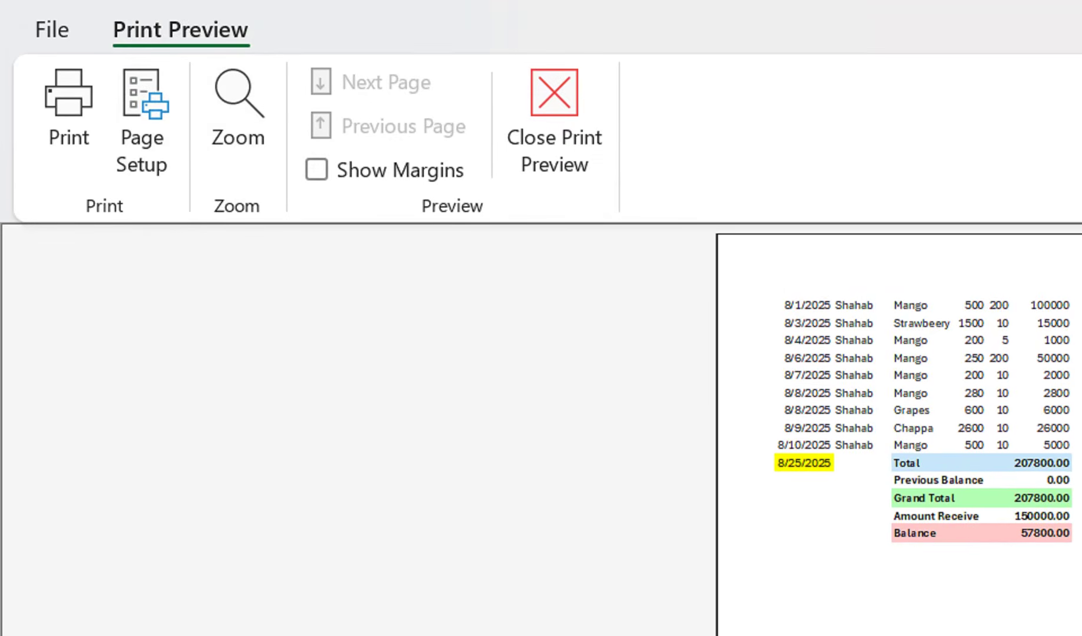
click(554, 121)
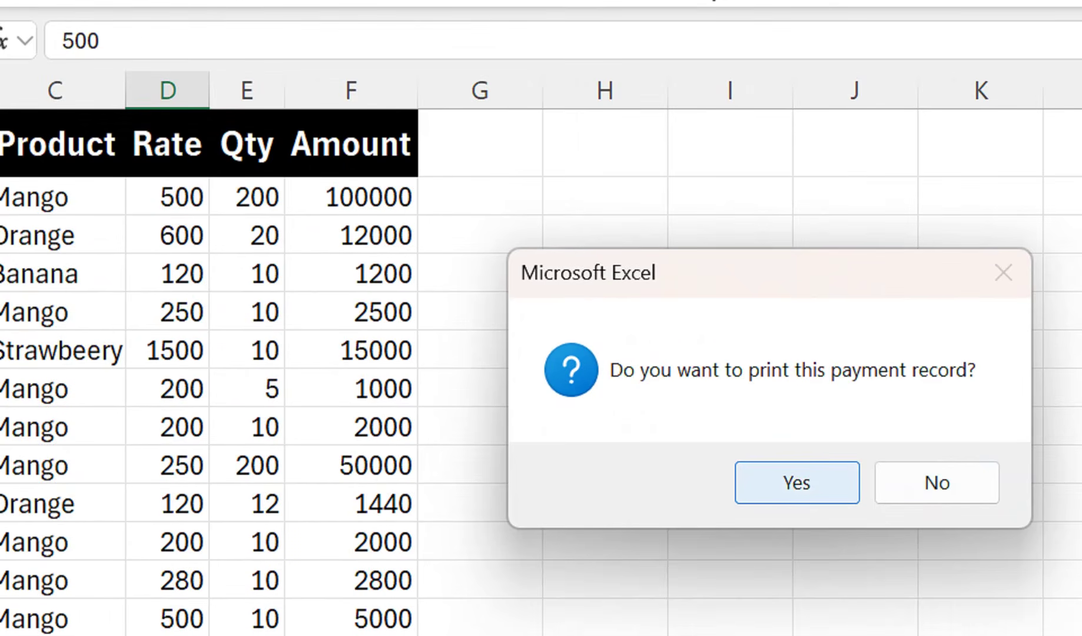
click(937, 482)
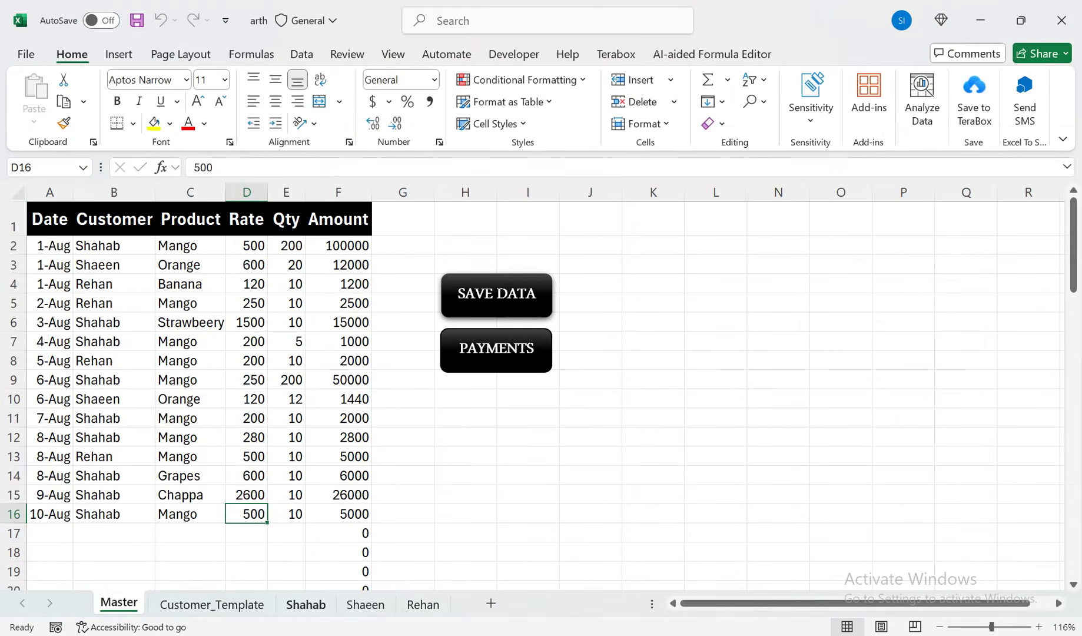
Step: Examine the first customer's sheet, comparing the amounts with the total, previous balance, grand total, amount received and balance rows
click(306, 604)
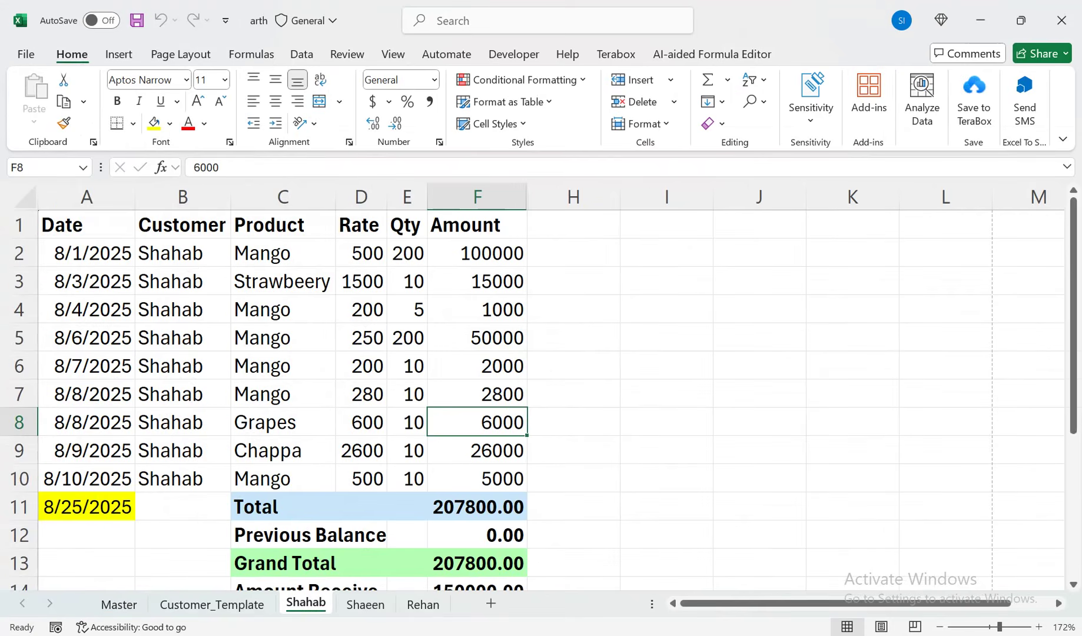
drag(1074, 339, 1074, 399)
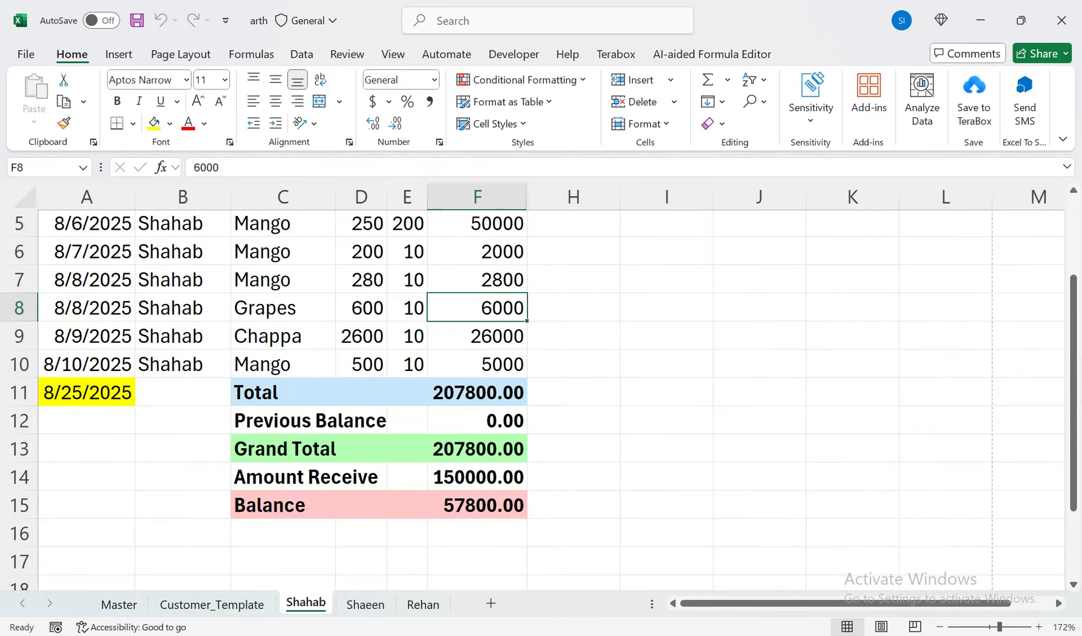
drag(476, 364, 477, 253)
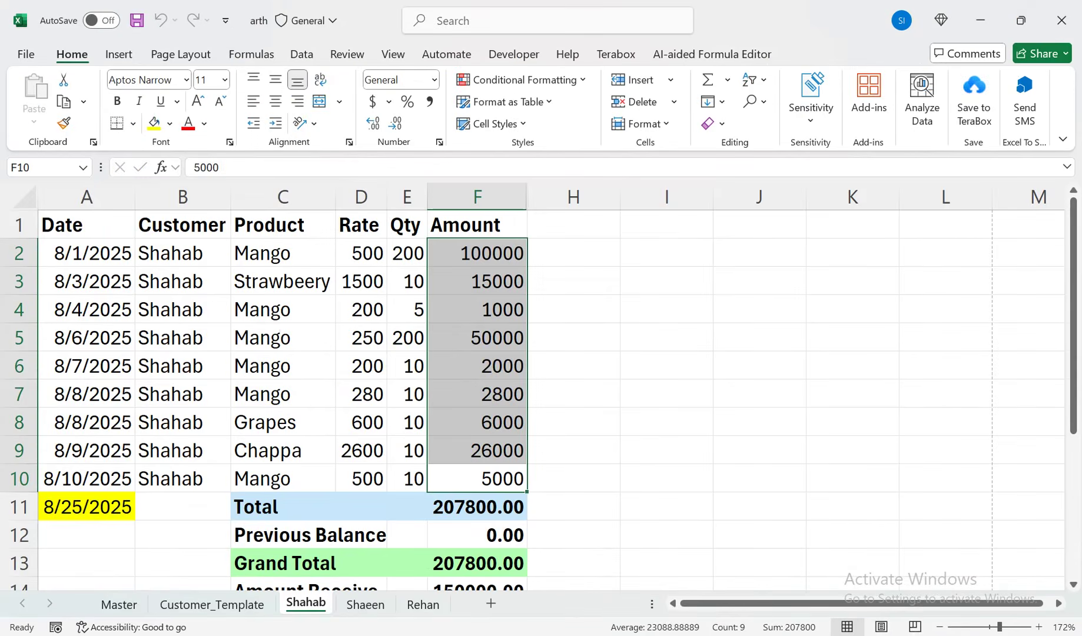
drag(1074, 247, 1074, 313)
click(477, 439)
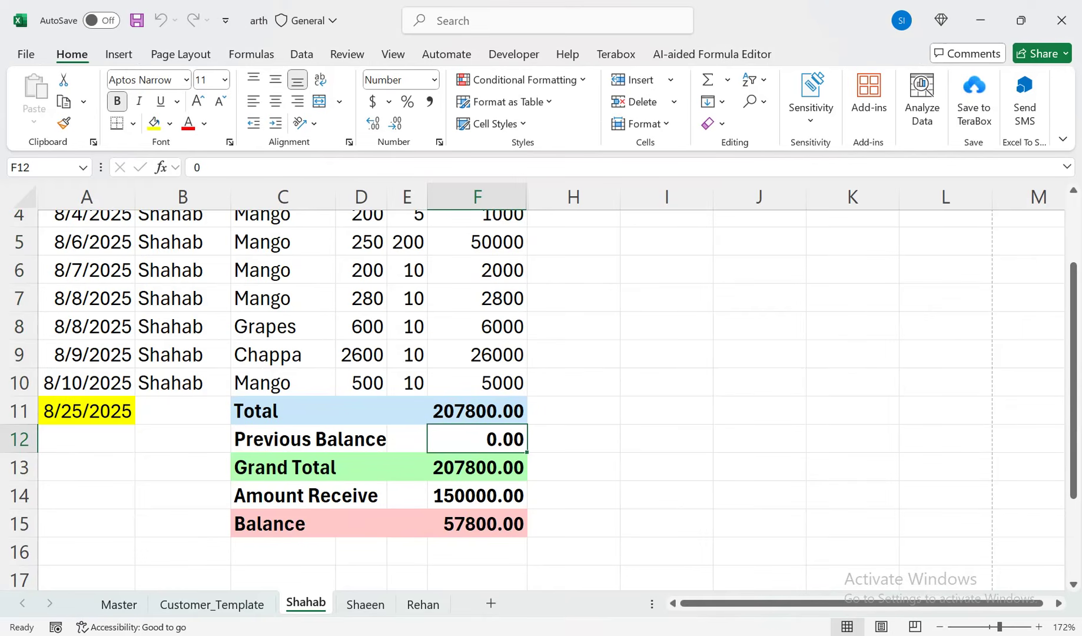
click(478, 495)
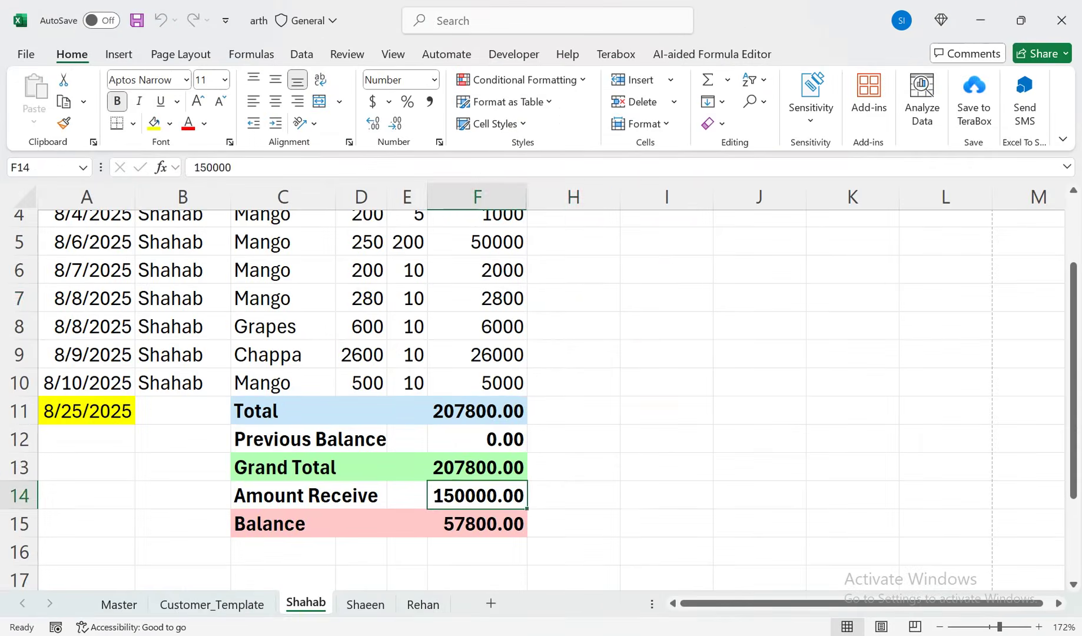
drag(574, 297, 573, 212)
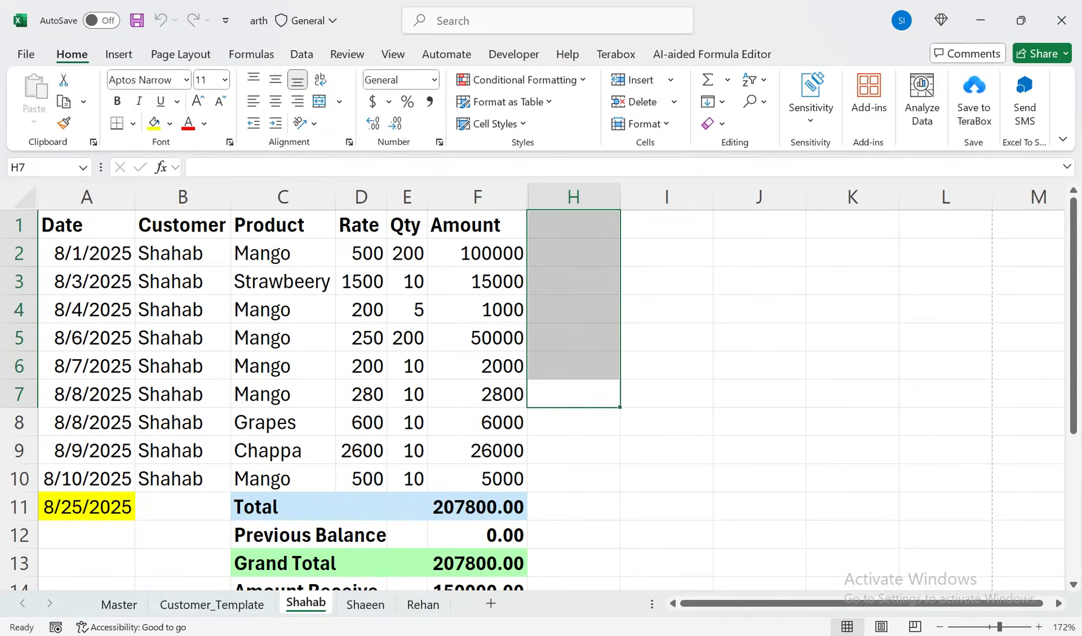
drag(1073, 259, 1074, 295)
click(852, 398)
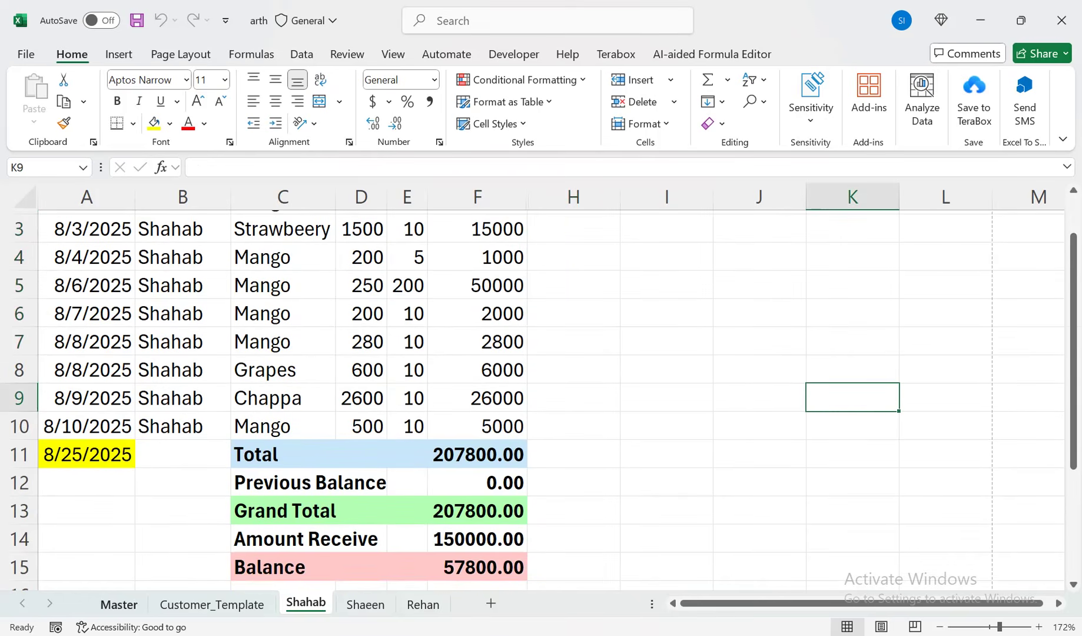
Step: Copy the row 16 entry from date to quantity into rows 17 and 18 of the Master sheet
click(119, 604)
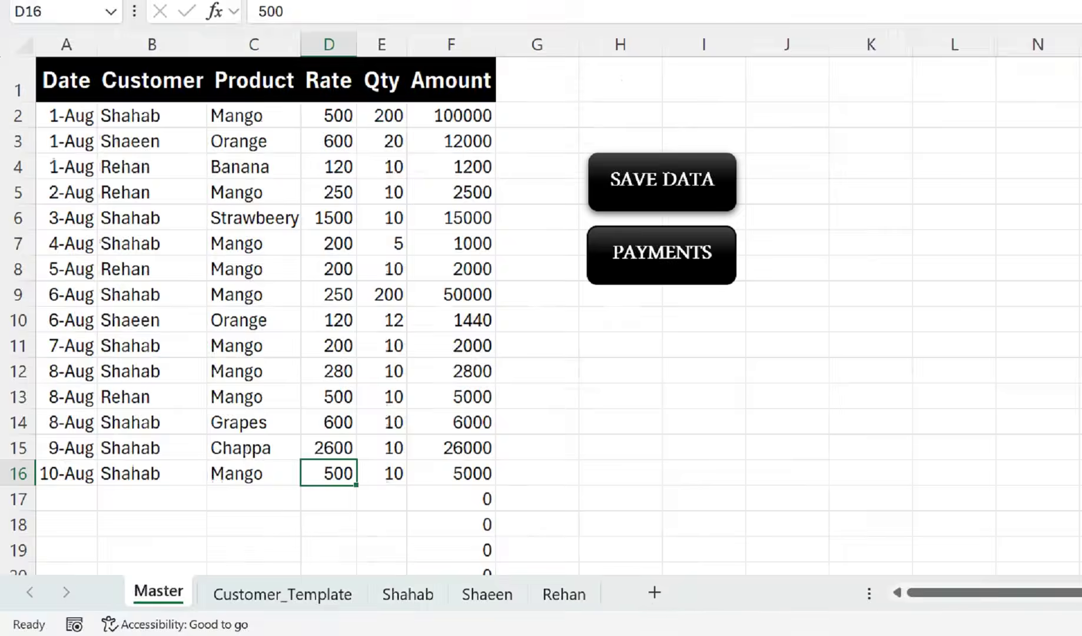
drag(51, 513, 286, 514)
drag(610, 408, 609, 486)
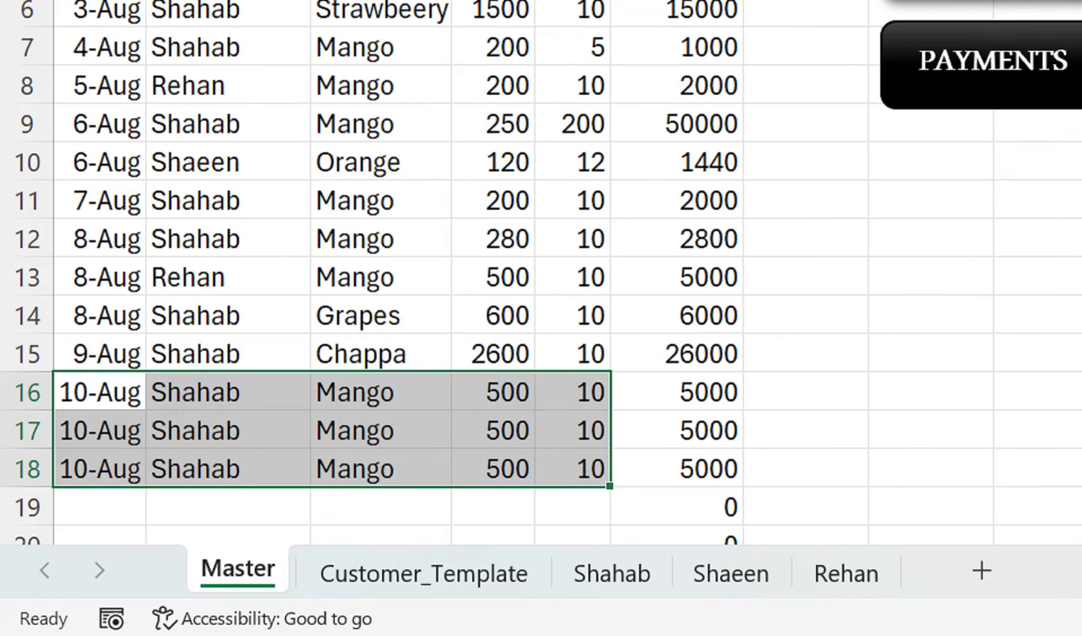
Step: Change the products in C17 and C18 to Apple and Grapes
click(380, 429)
text(Apple)
key(Return)
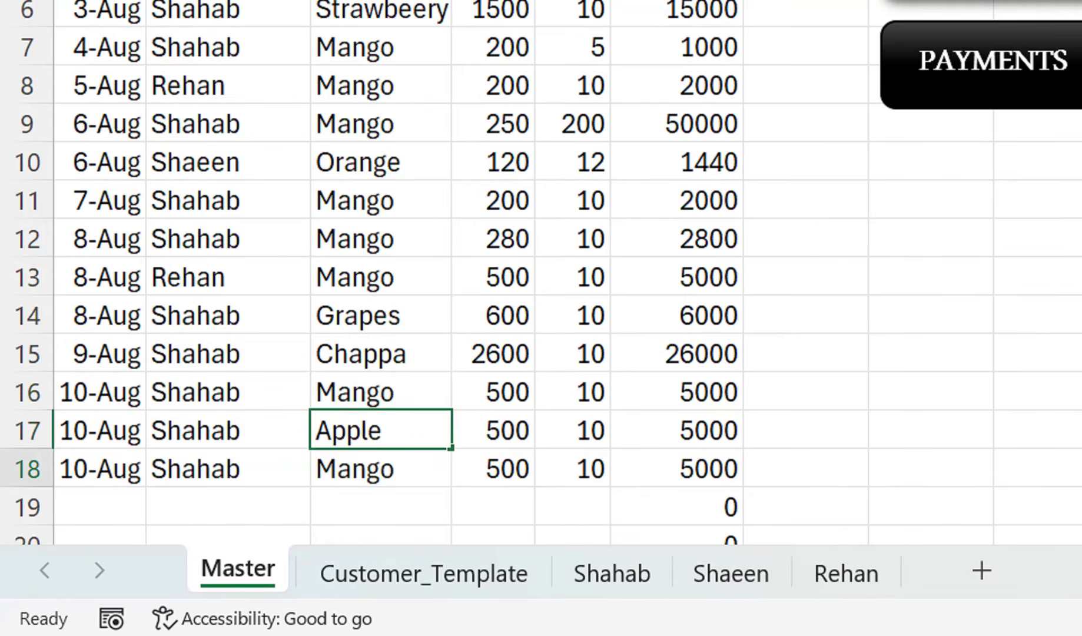
text(Ga)
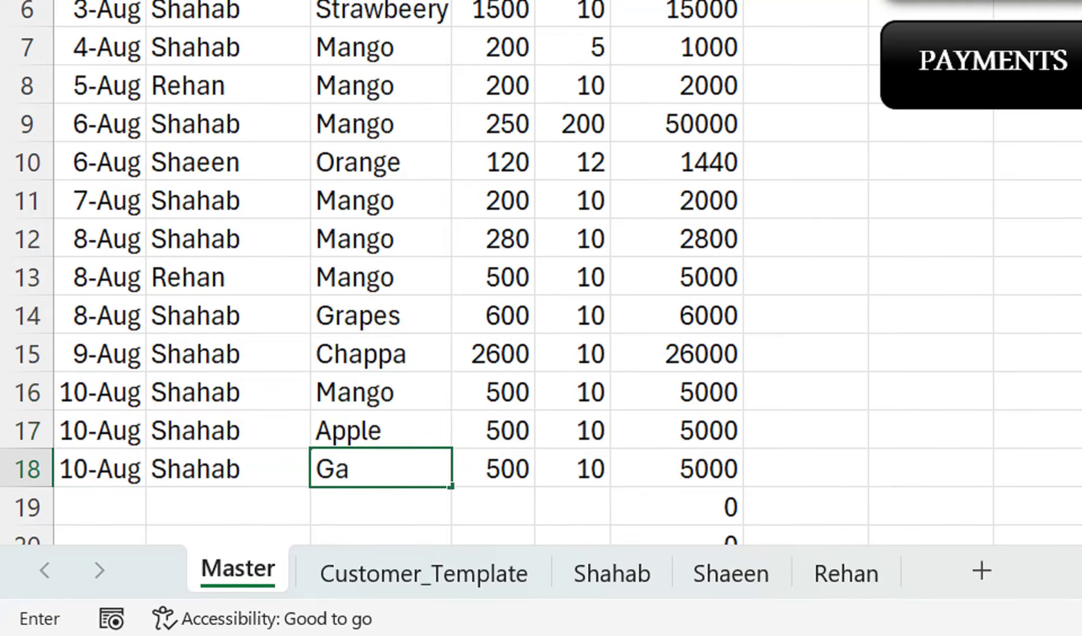
key(BackSpace)
text(rapes)
key(Tab)
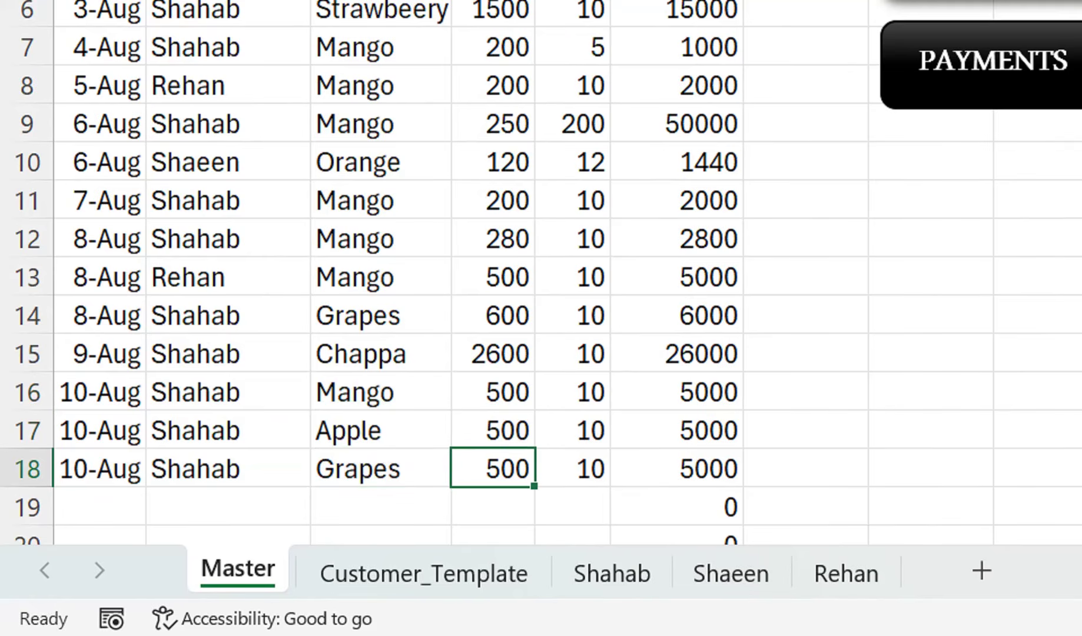
Step: Set the rates in D17 and D18 to 200 and 300
click(493, 429)
text(200)
key(Return)
text(300)
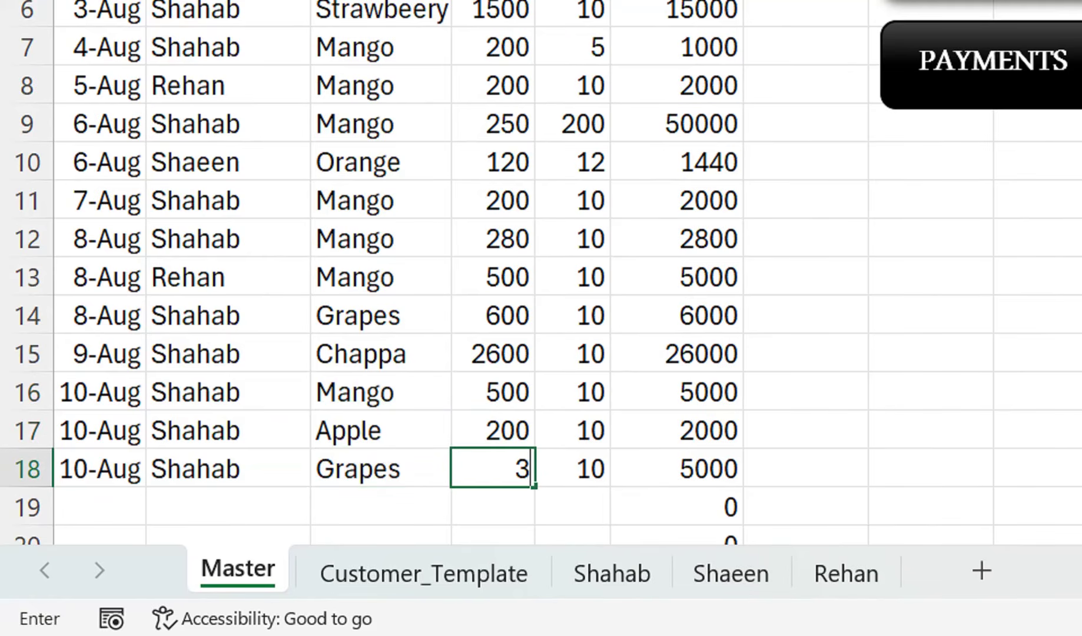
key(Return)
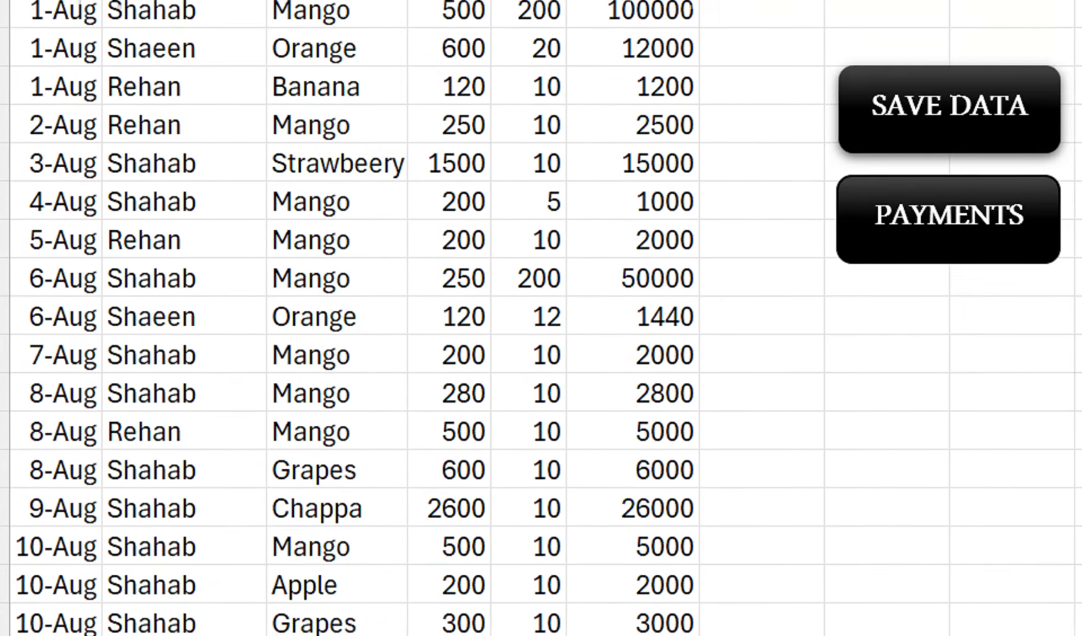
Step: Run the SAVE DATA macro and check the rows below the payment summary on the first customer's sheet, returning to Master
click(949, 107)
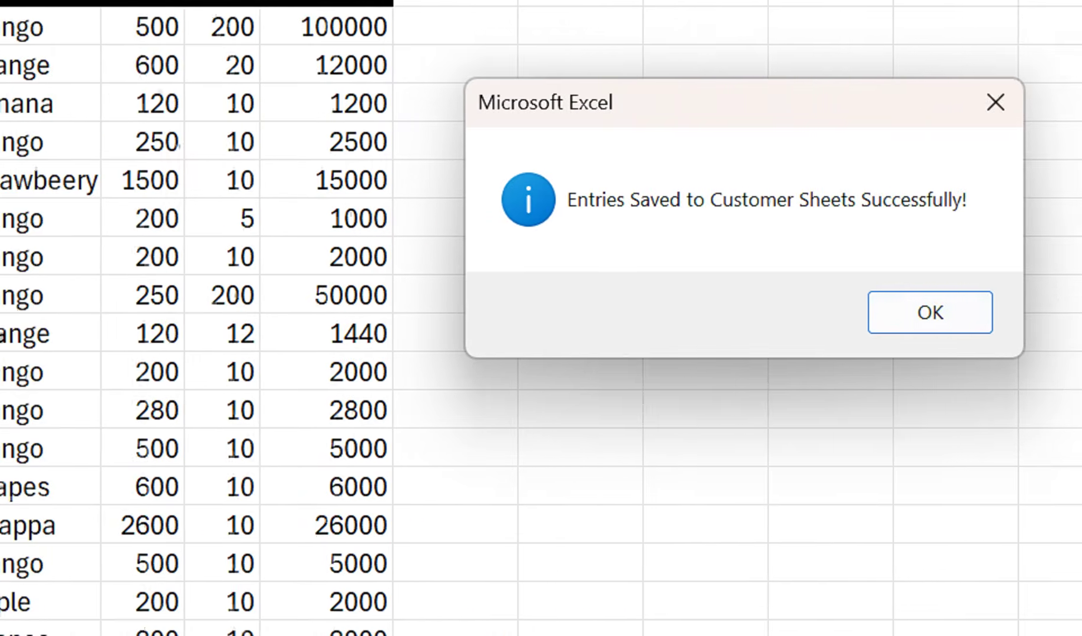
key(Return)
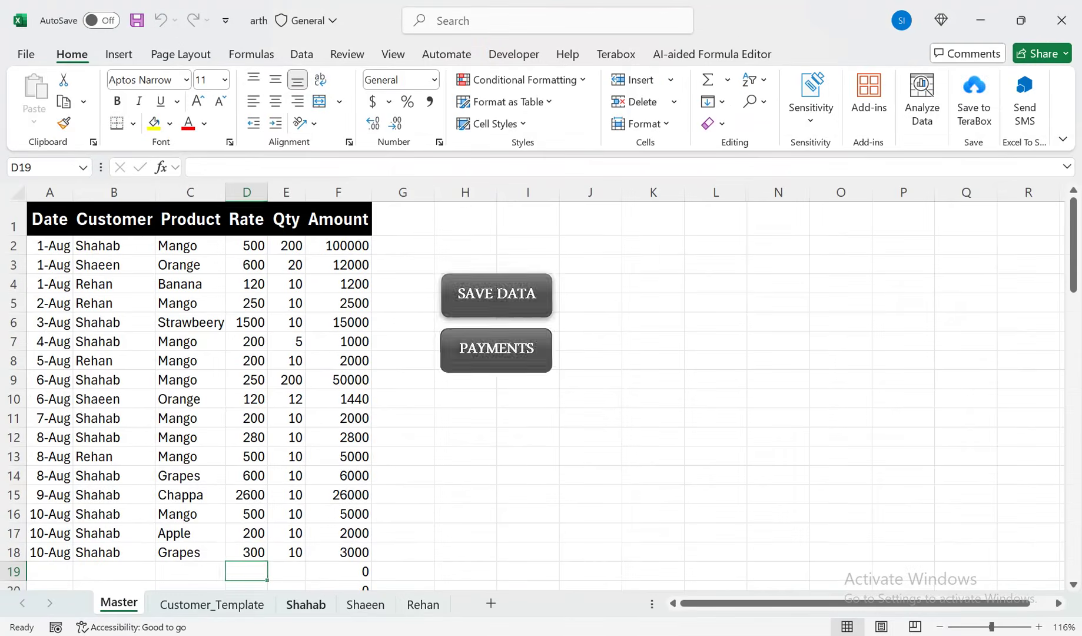
click(305, 605)
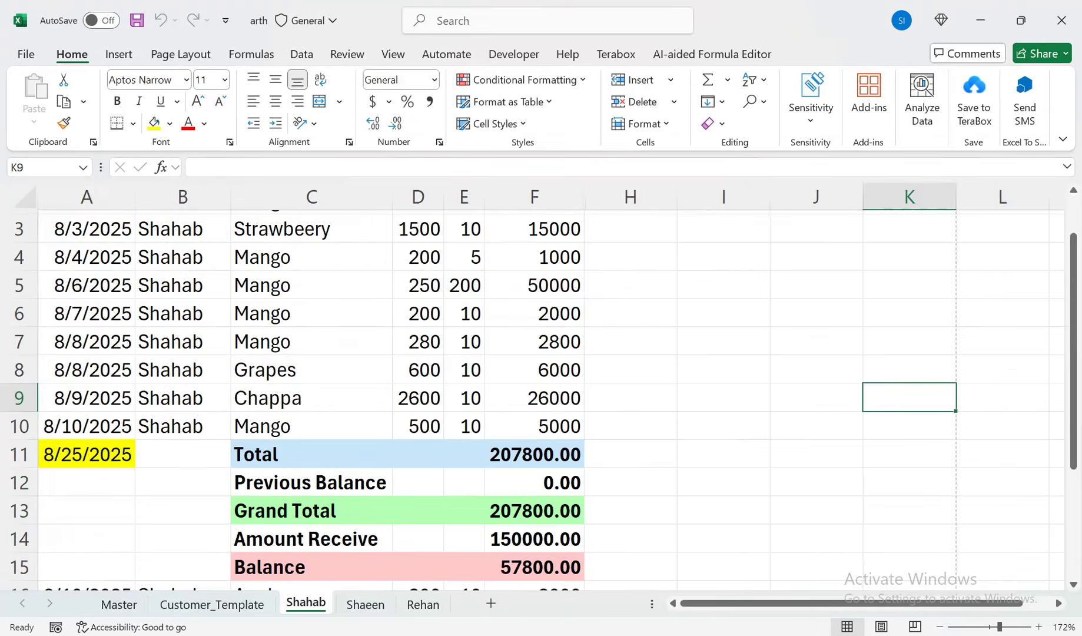
drag(1073, 331, 1073, 440)
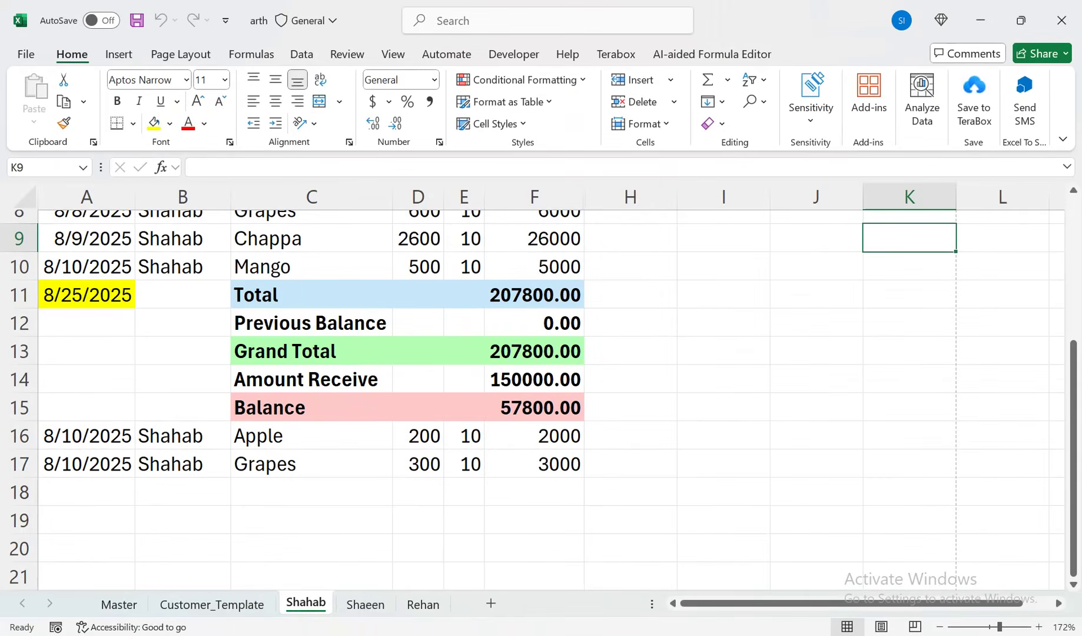
click(119, 604)
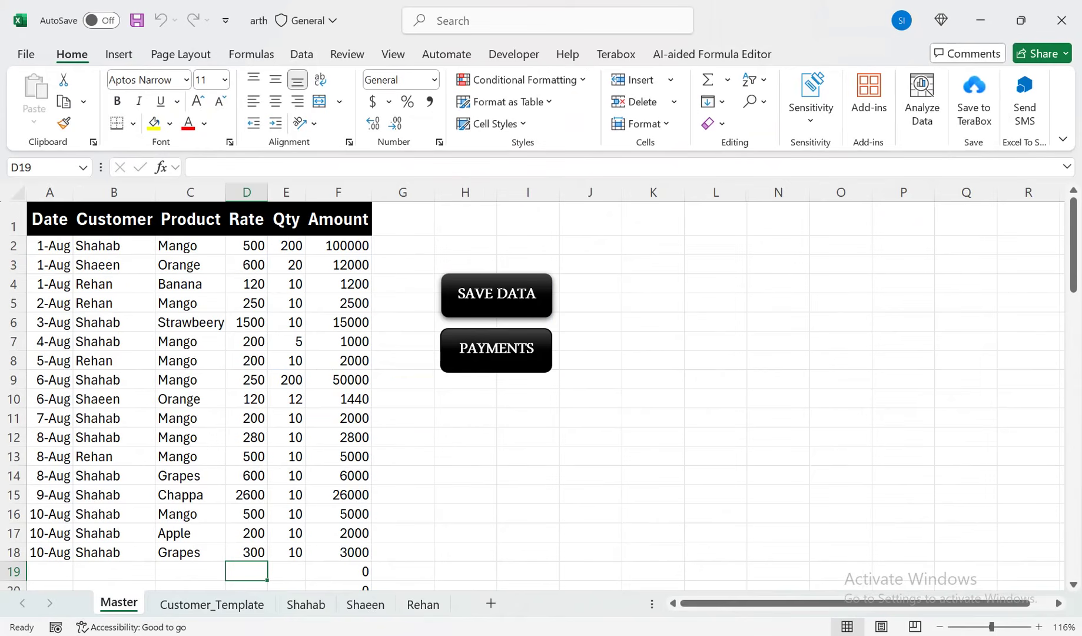
Step: Run the PAYMENTS macro from the Master sheet and enter the name of the customer listed in row 16
click(190, 513)
click(49, 514)
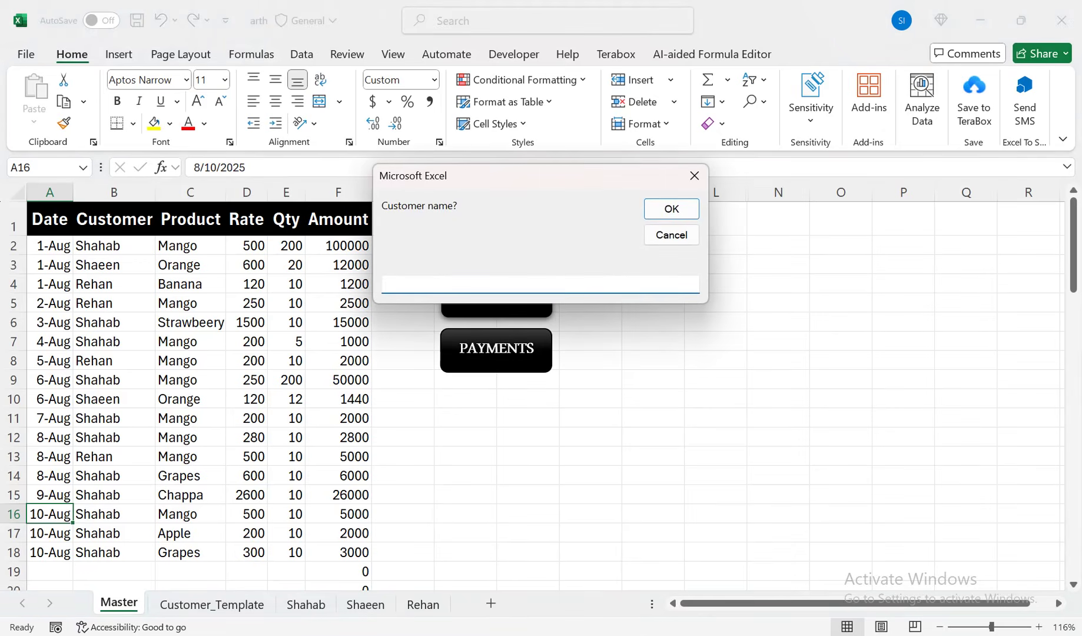
text(Shaeen)
key(BackSpace)
key(BackSpace)
key(BackSpace)
text(hab)
key(Return)
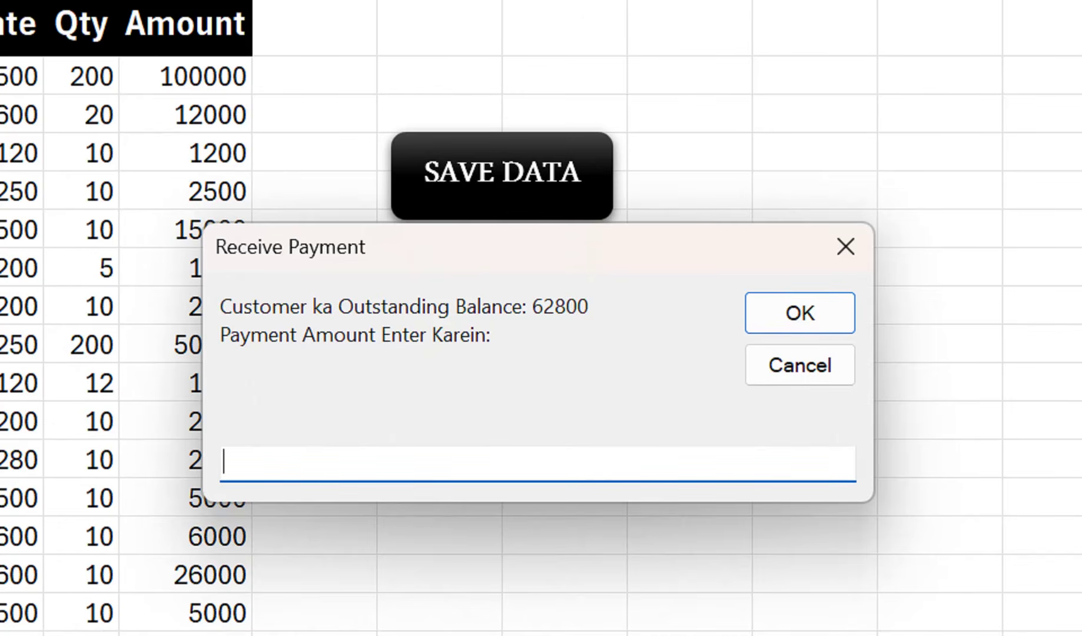
Step: Record a received payment of 50000 for this customer and decline printing the payment record
text(50000)
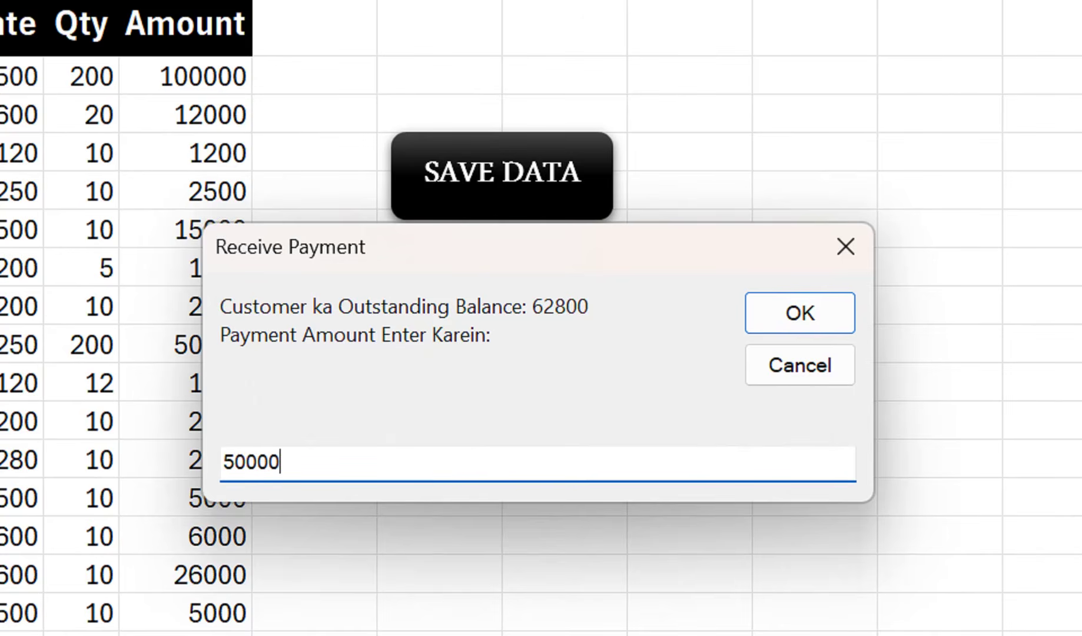
key(Return)
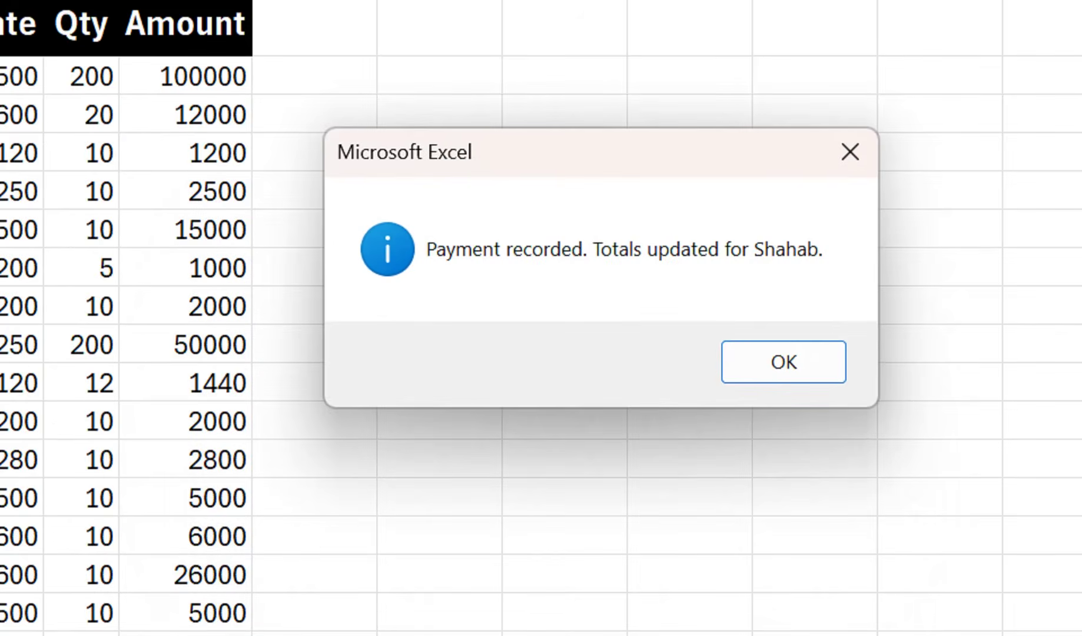
key(Return)
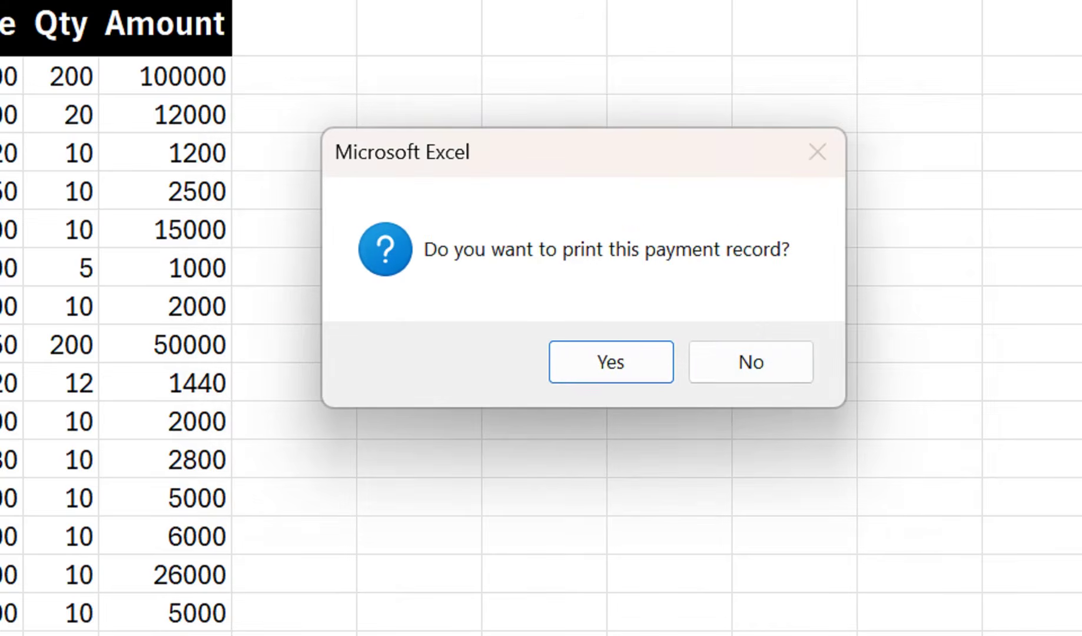
key(Tab)
key(Return)
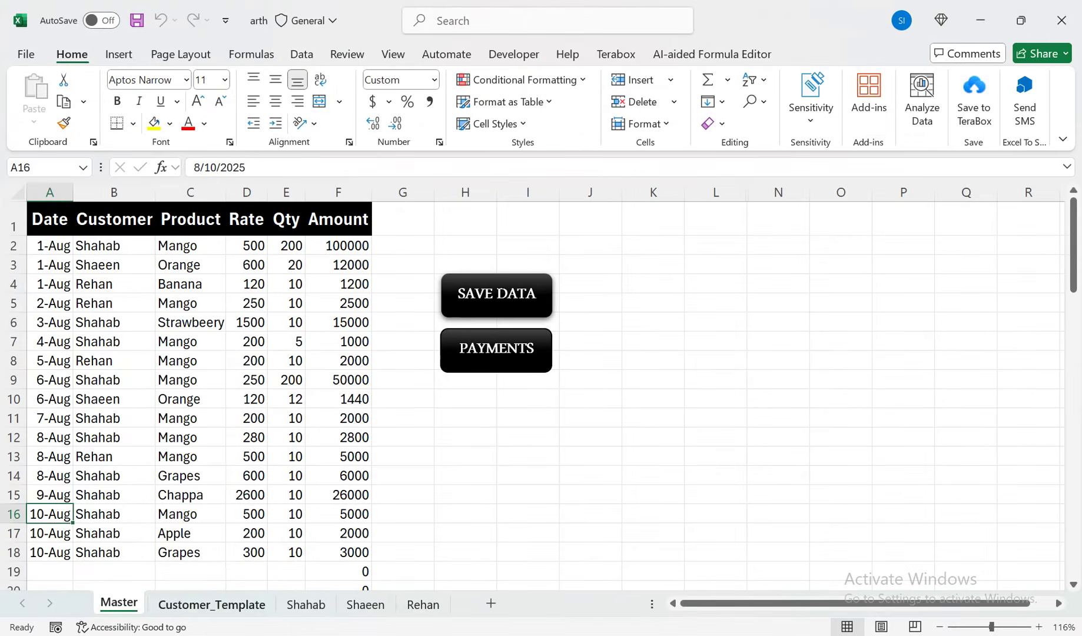
Step: Examine the new entries and second payment summary on the first customer's sheet, comparing previous balance, grand total, amount received and balance
click(306, 603)
drag(630, 520, 630, 576)
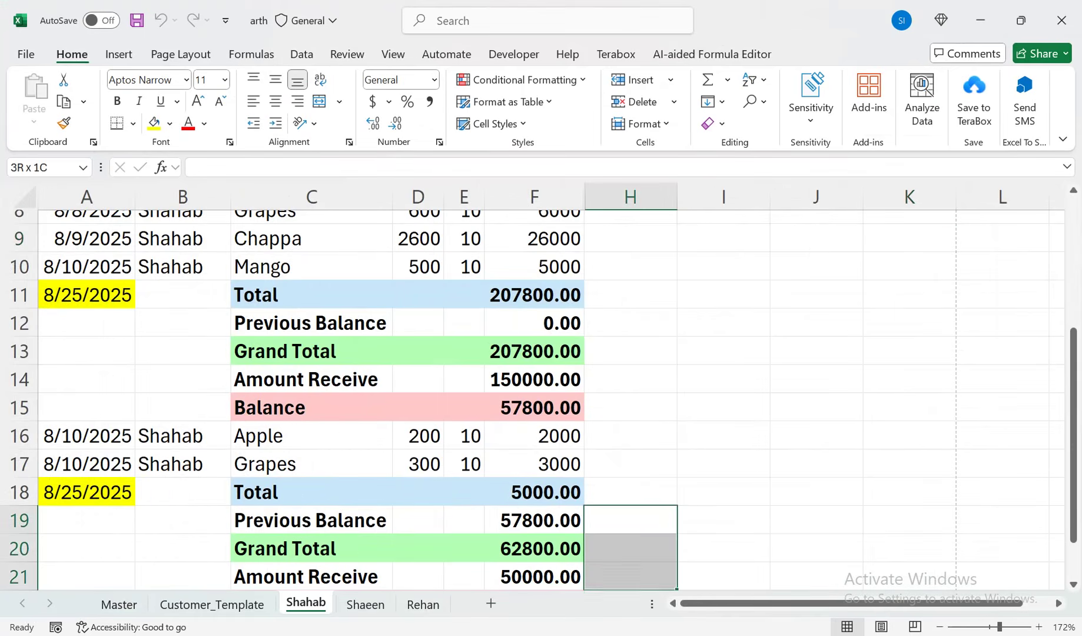
drag(87, 435, 87, 464)
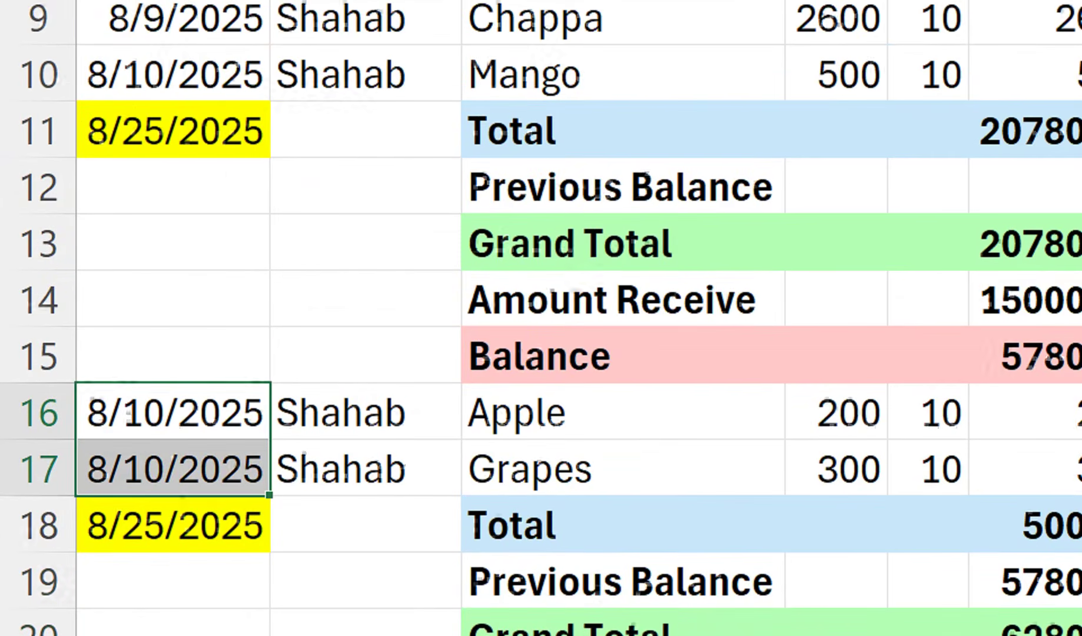
click(530, 355)
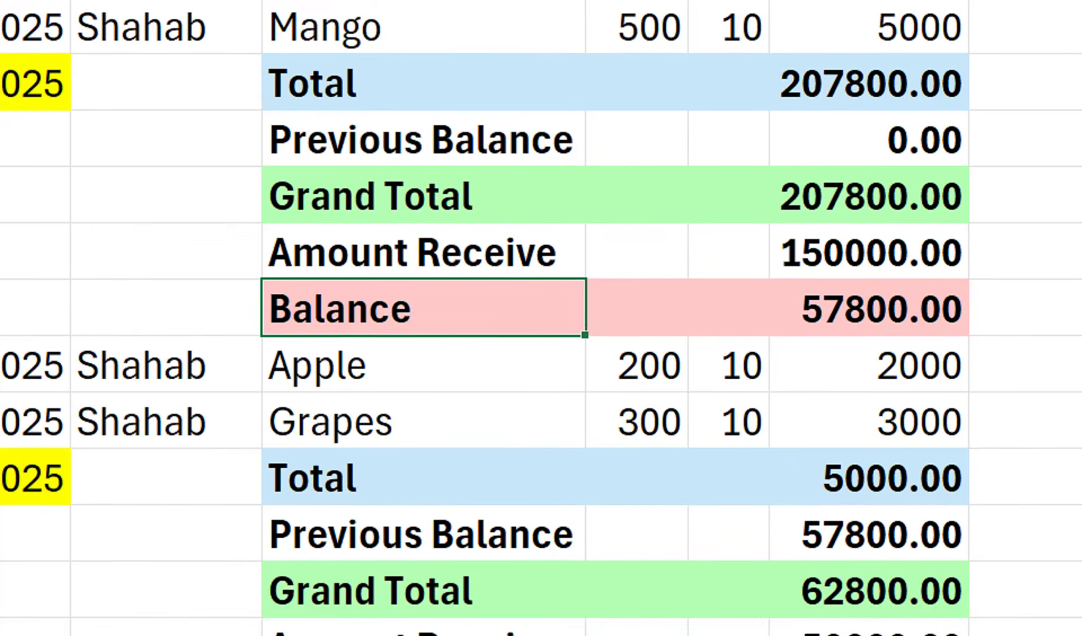
click(868, 524)
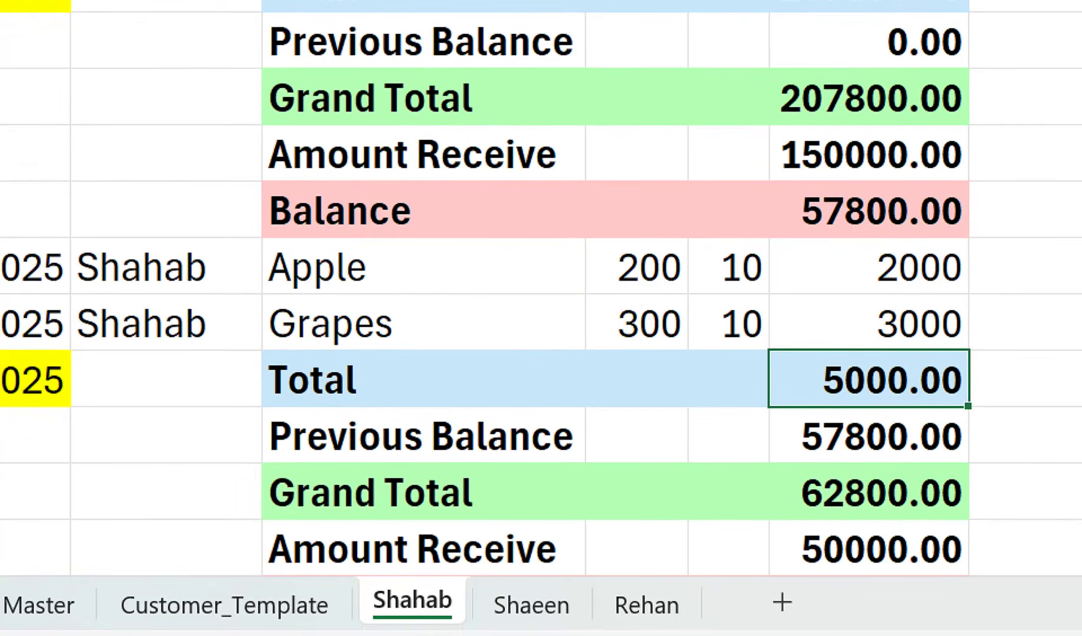
click(869, 502)
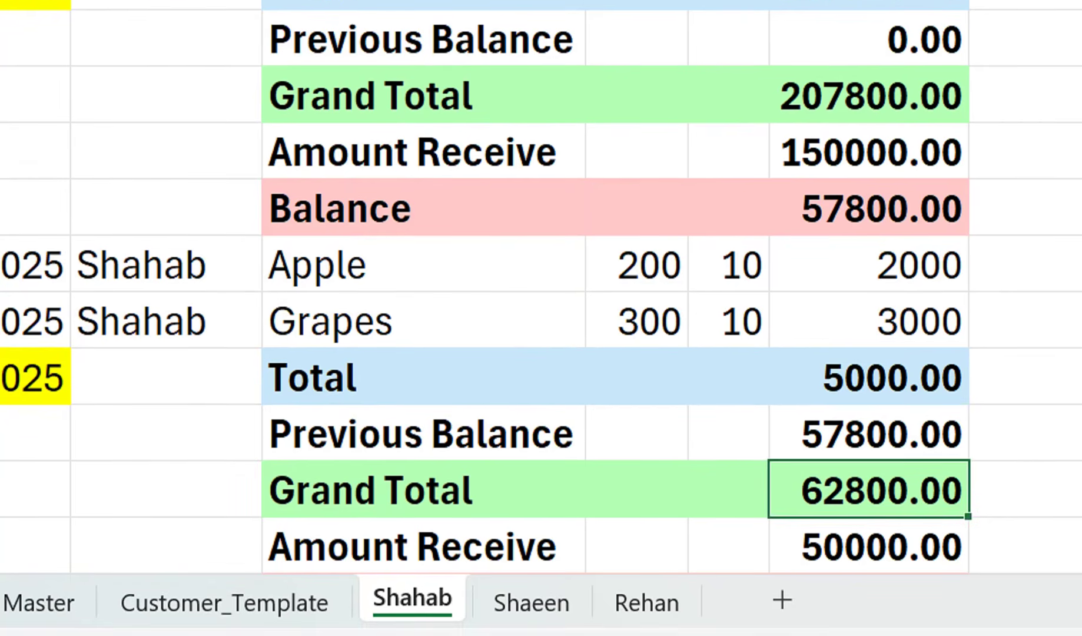
click(869, 558)
key(shift+Down)
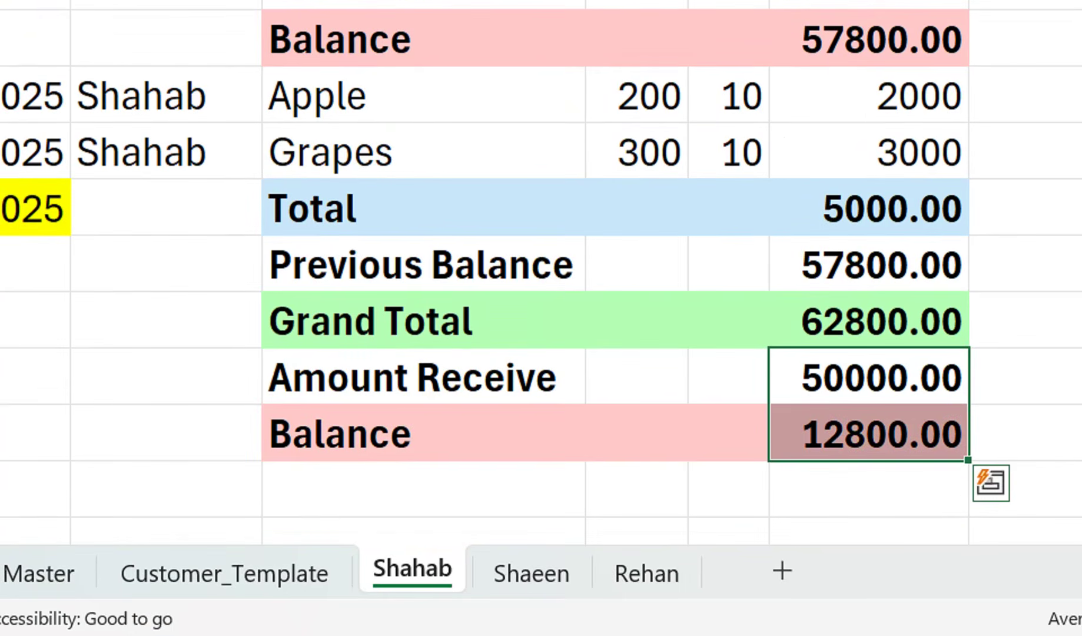
key(shift+Up)
key(Down)
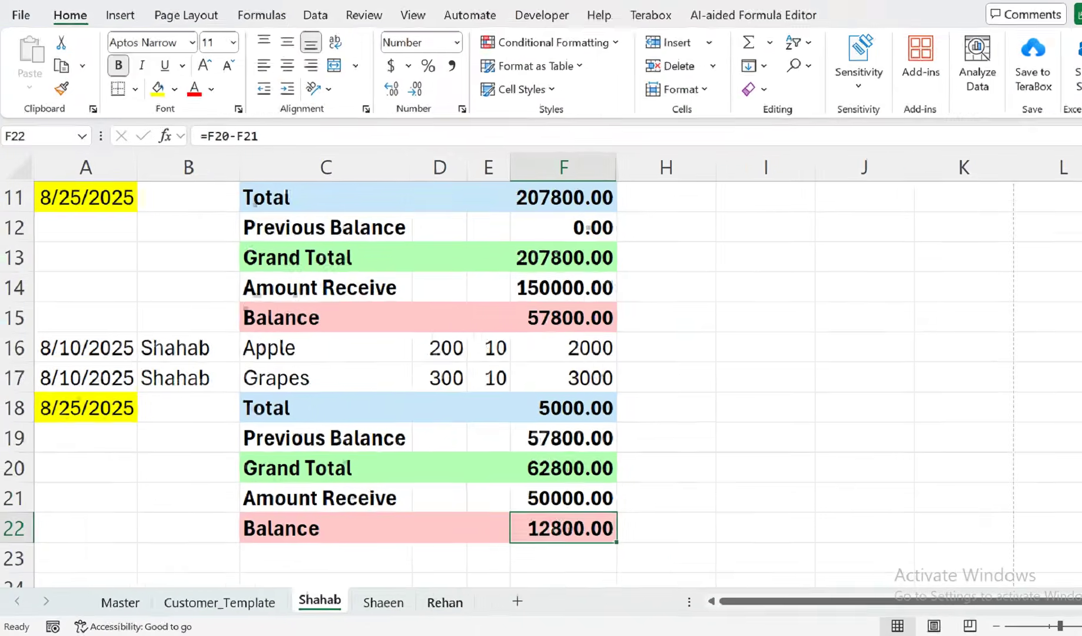
Step: View the last customer's sheet, then run the PAYMENTS macro from Master for that customer by name
click(754, 573)
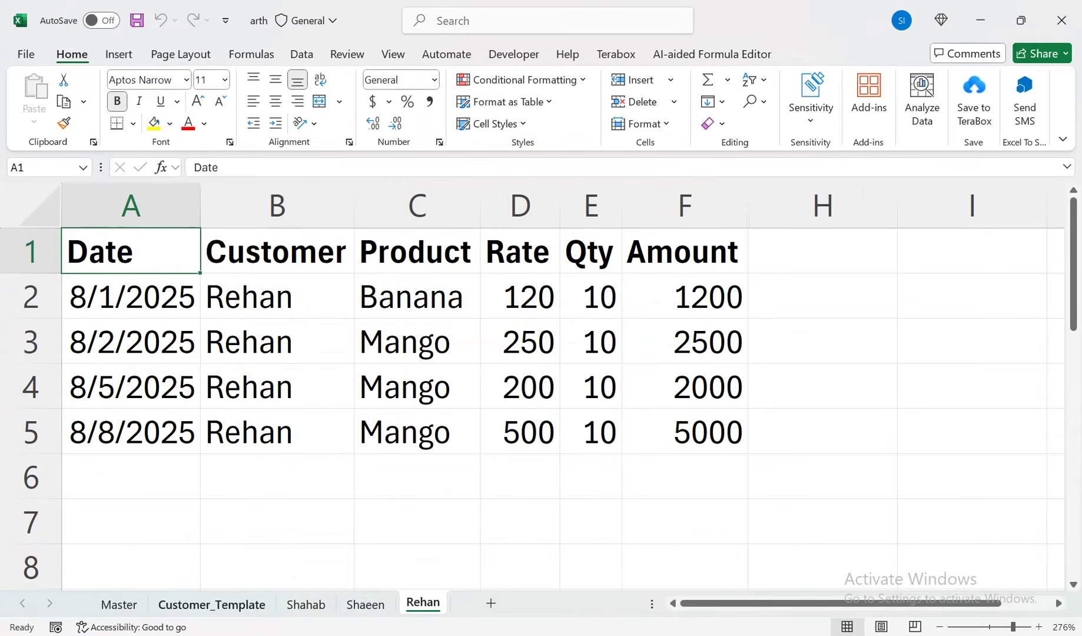
click(119, 603)
text(Rehan)
key(Return)
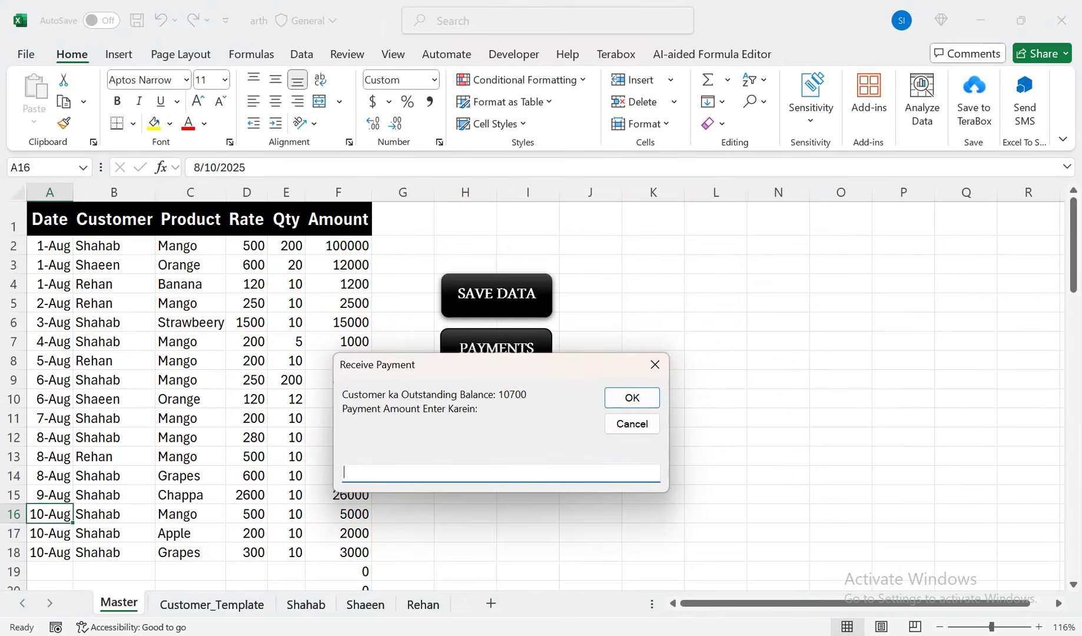
Step: Record a received payment of 5000 for the last customer and decline printing the payment record
text(5000)
key(Return)
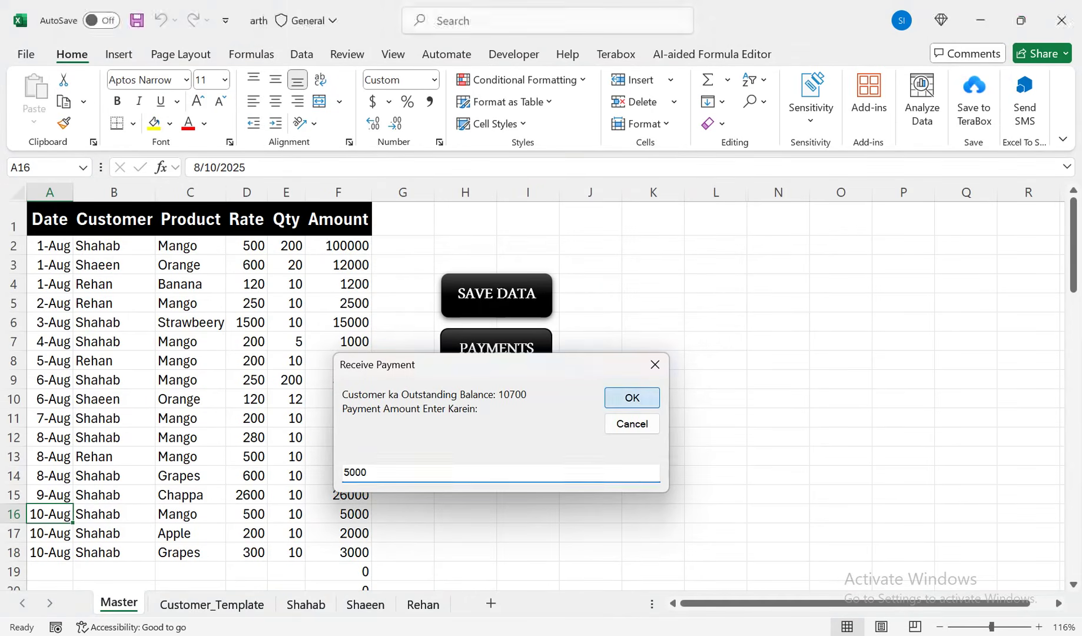
key(Return)
key(Return)
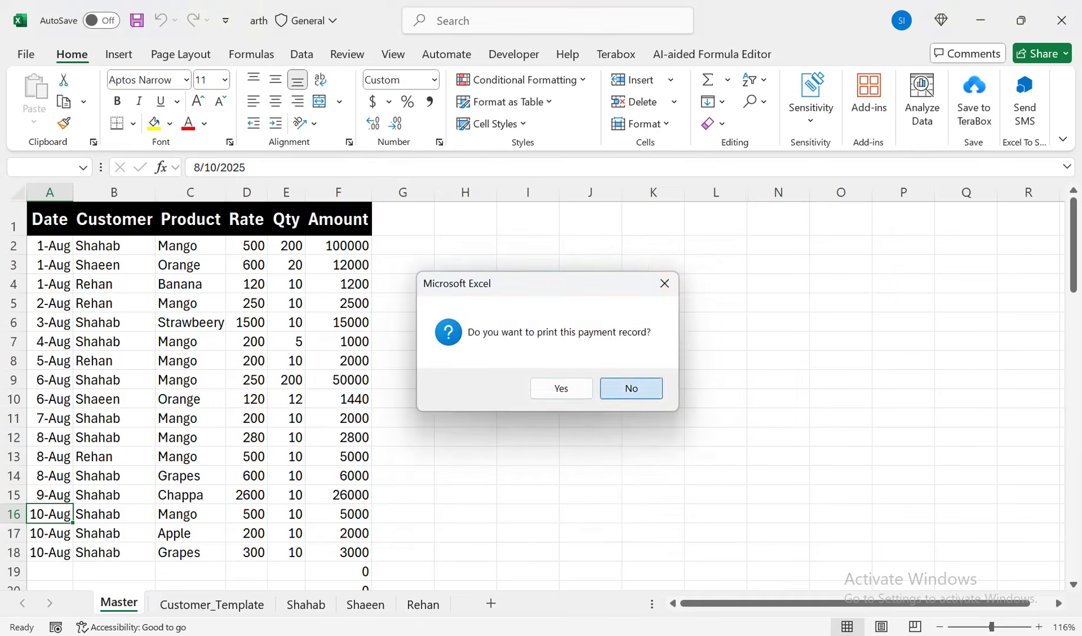
key(Return)
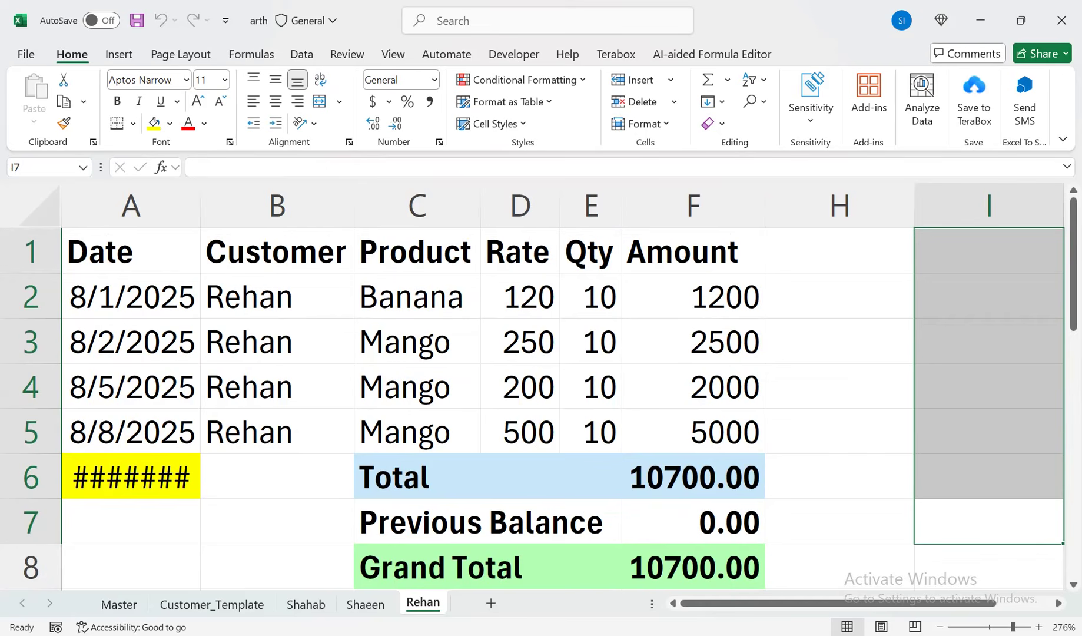
Step: Check the payment summary and balance row on the last customer's sheet, and review the entries on the first customer's sheet
drag(1074, 264, 1073, 349)
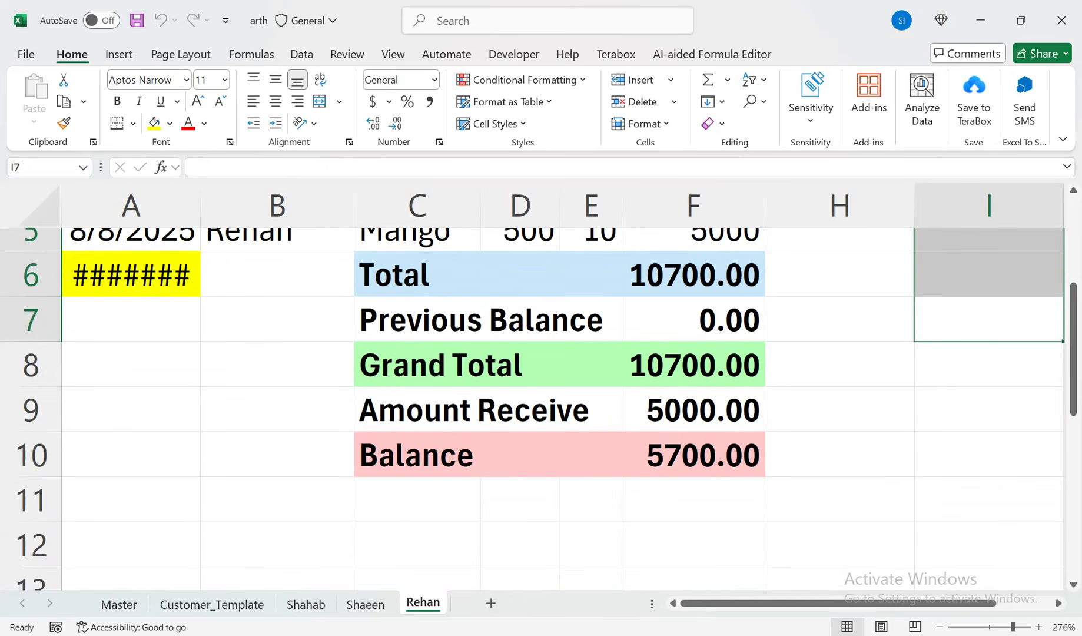
drag(417, 455, 694, 455)
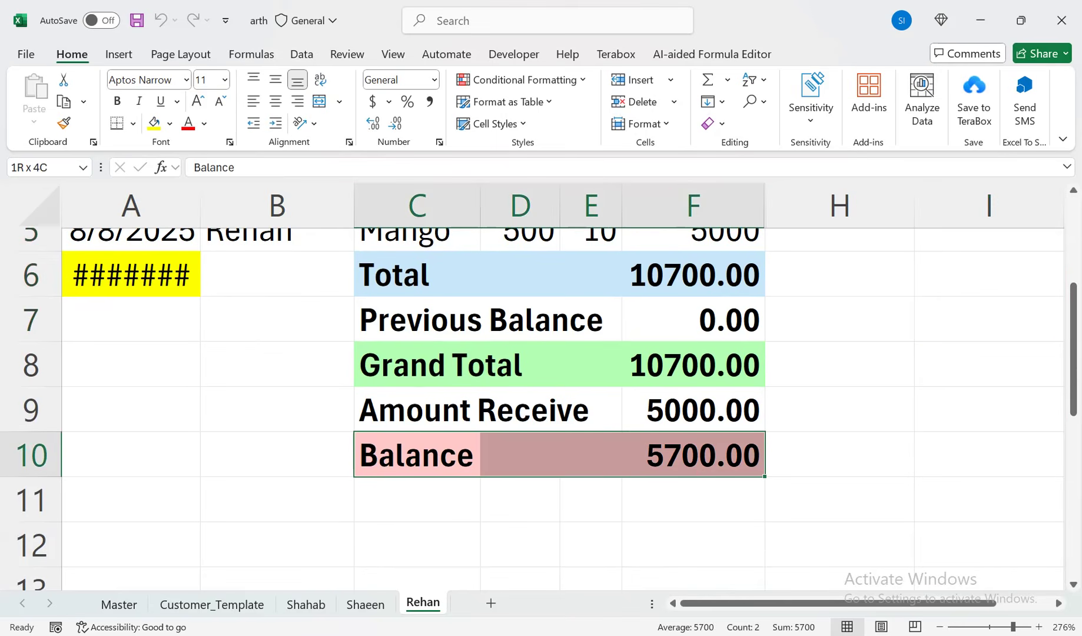
drag(694, 455, 694, 456)
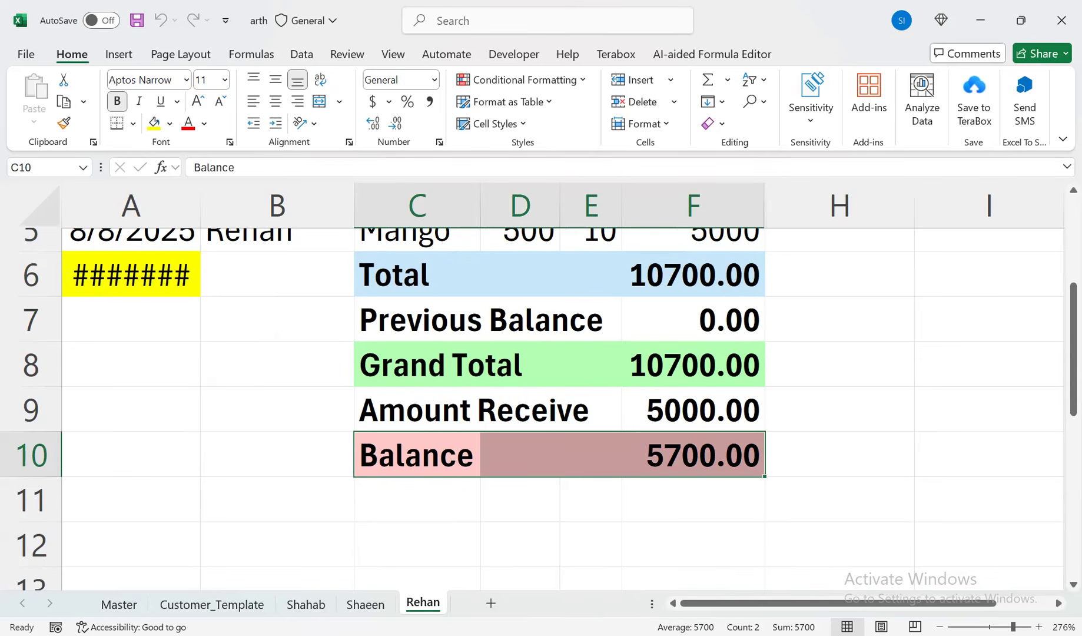
key(ctrl+Page_Up)
key(ctrl+Page_Up)
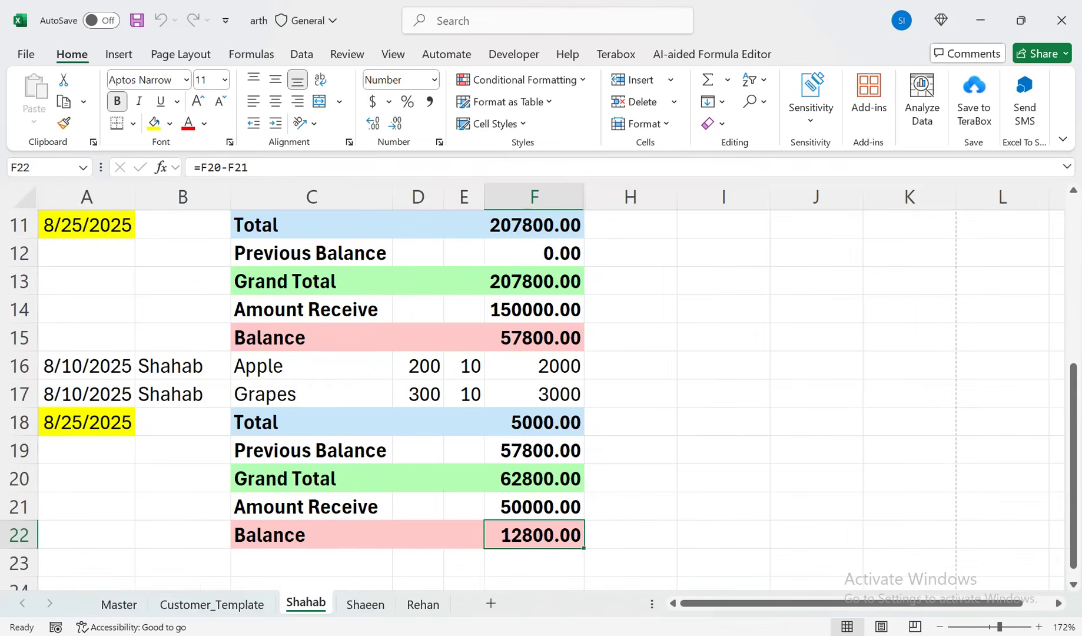
drag(724, 422, 589, 203)
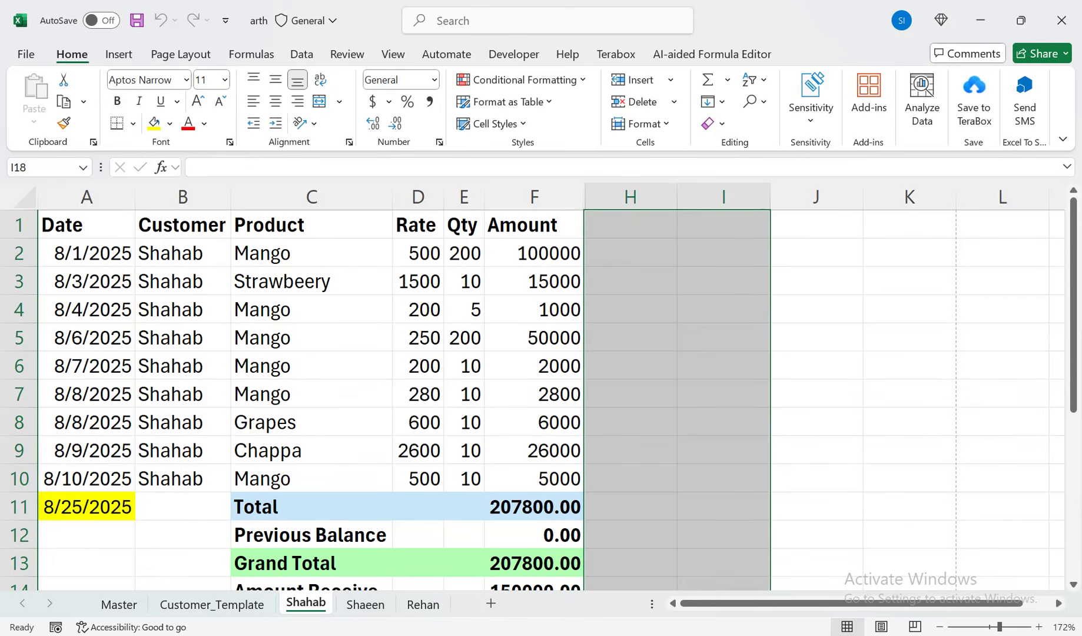
click(311, 281)
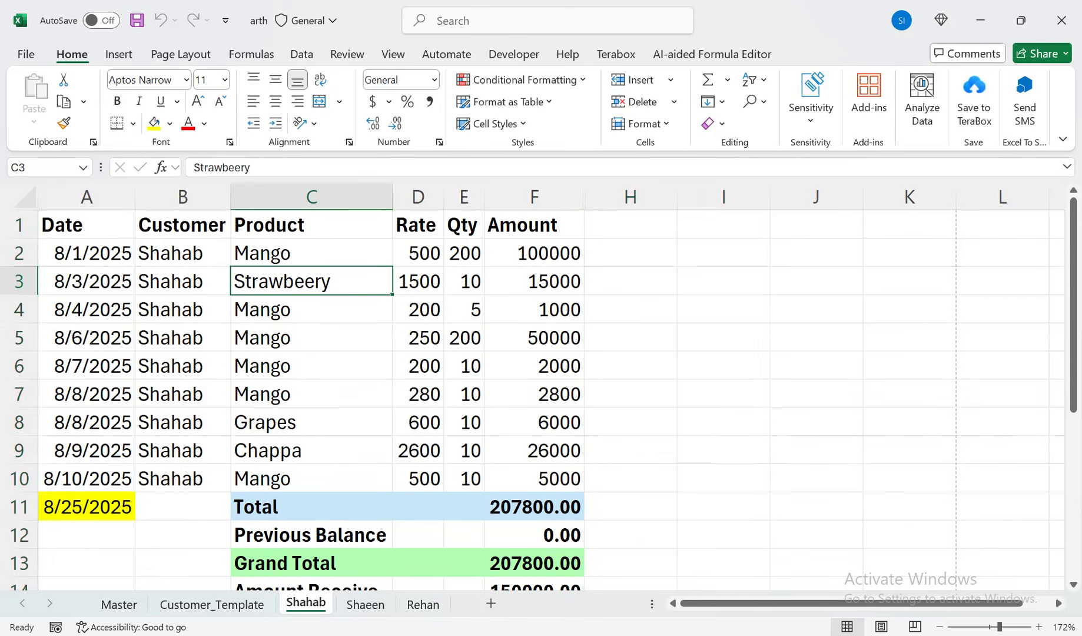